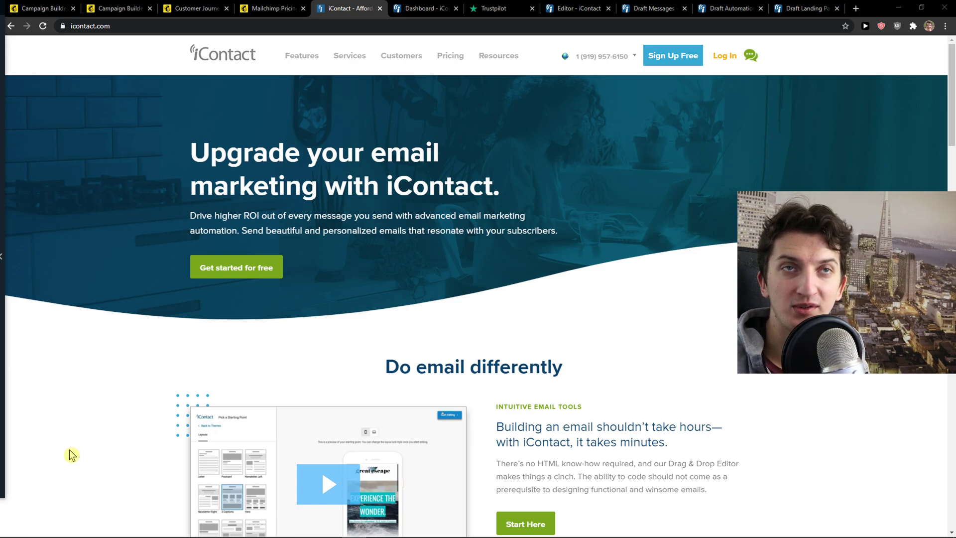
# Open the iContact pricing page, check the Pro Plans prices, then return to Base Plans.
pyautogui.click(450, 56)
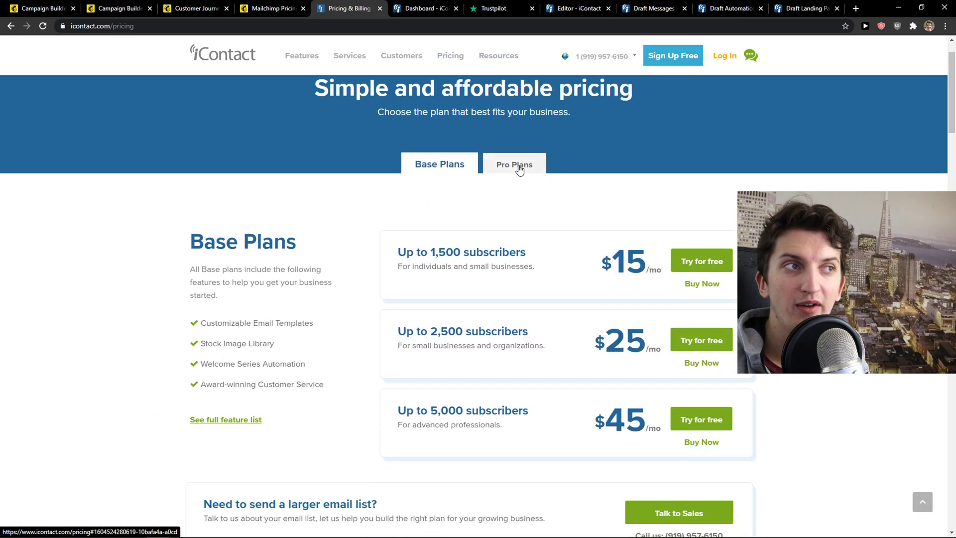
pyautogui.click(519, 169)
pyautogui.scroll(-3, 439, 167)
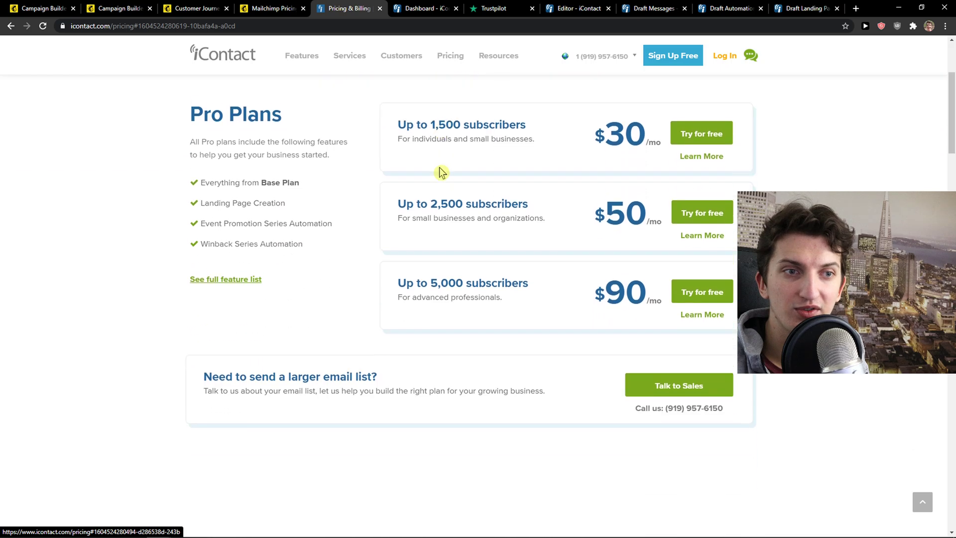
pyautogui.scroll(3, 440, 149)
pyautogui.click(449, 167)
# Scroll through the Features comparison table and back up to the $15, $25 and $45 Base Plans.
pyautogui.scroll(-5, 429, 273)
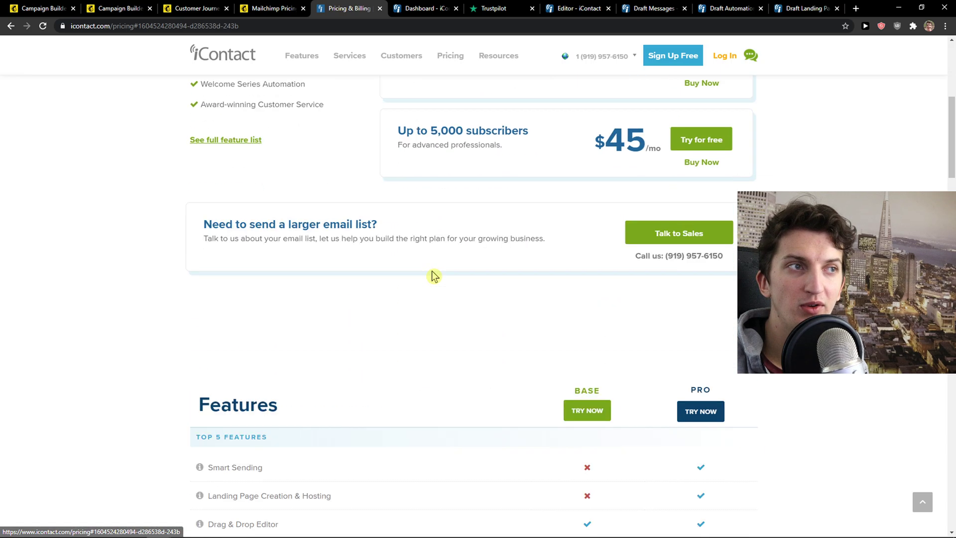
pyautogui.scroll(-3, 438, 350)
pyautogui.scroll(-1, 465, 347)
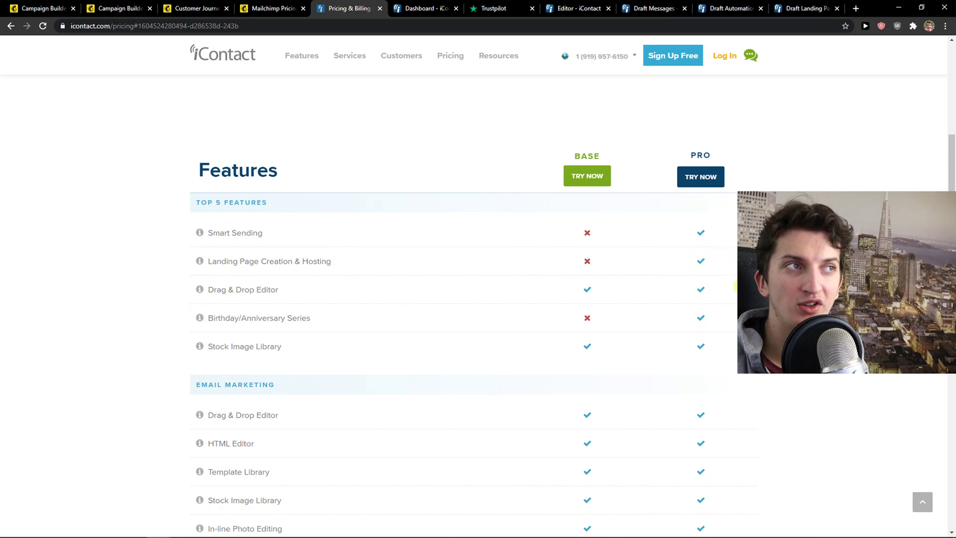
pyautogui.scroll(-6, 648, 317)
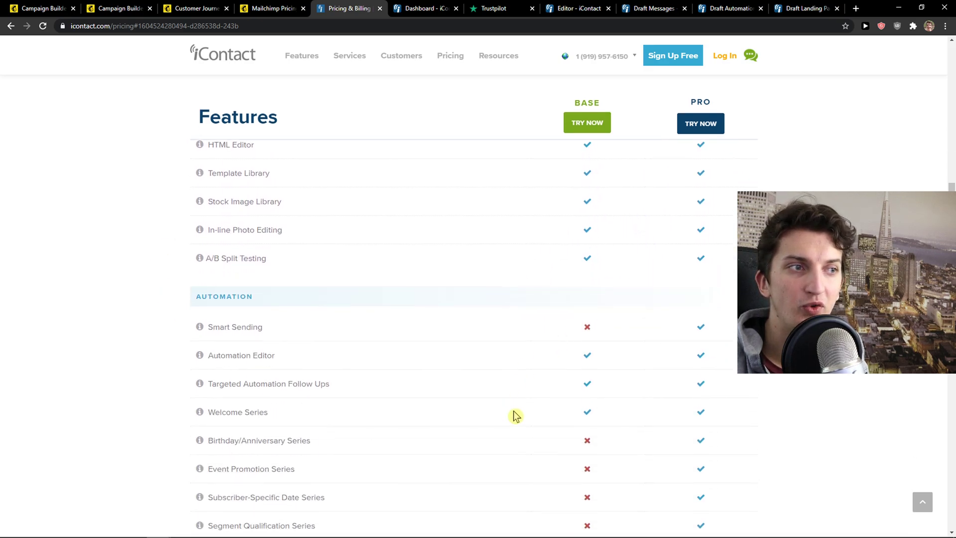
pyautogui.scroll(-4, 516, 416)
pyautogui.scroll(3, 662, 338)
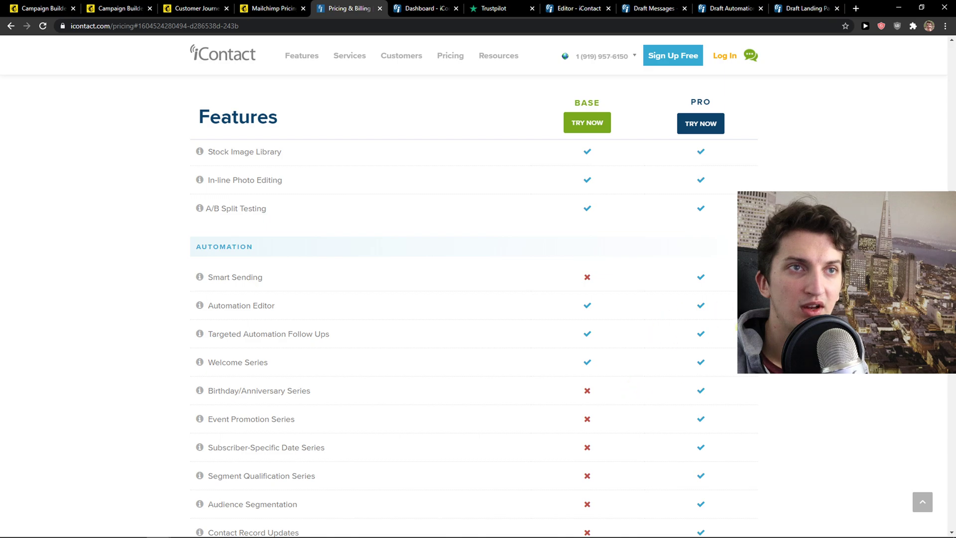
pyautogui.scroll(-1, 562, 332)
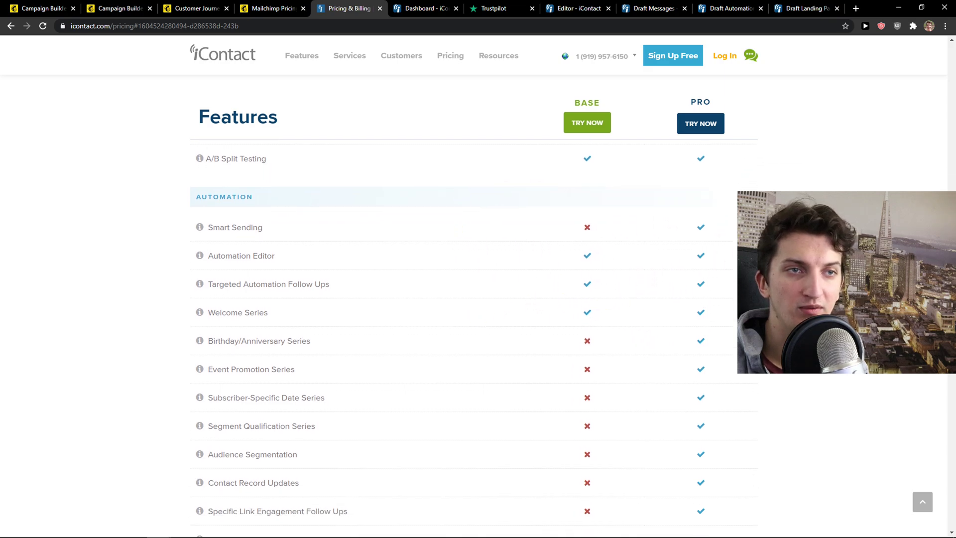
pyautogui.scroll(-1, 660, 362)
pyautogui.scroll(-1, 632, 365)
pyautogui.scroll(3, 629, 372)
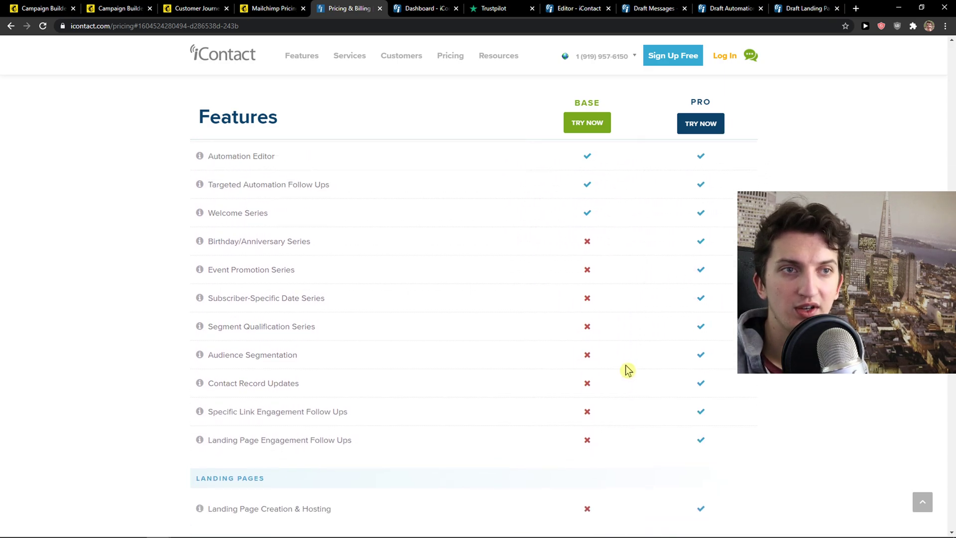
pyautogui.scroll(-1, 662, 407)
pyautogui.scroll(-3, 647, 456)
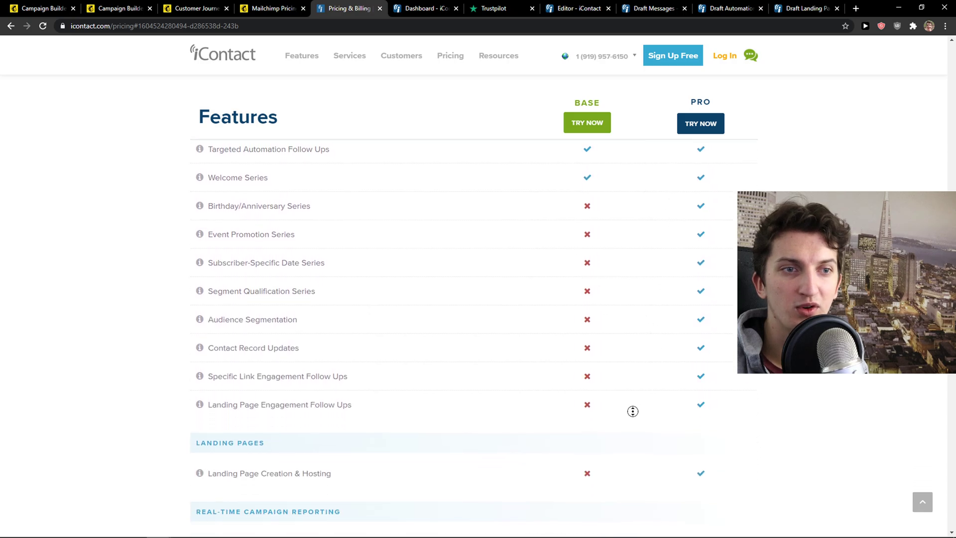
pyautogui.scroll(10, 622, 411)
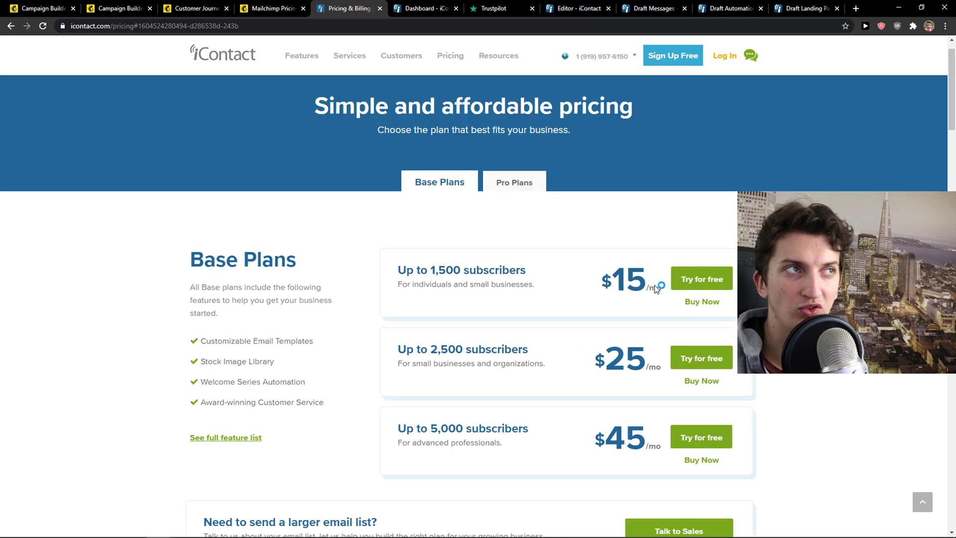
pyautogui.scroll(-1, 558, 336)
pyautogui.scroll(1, 557, 332)
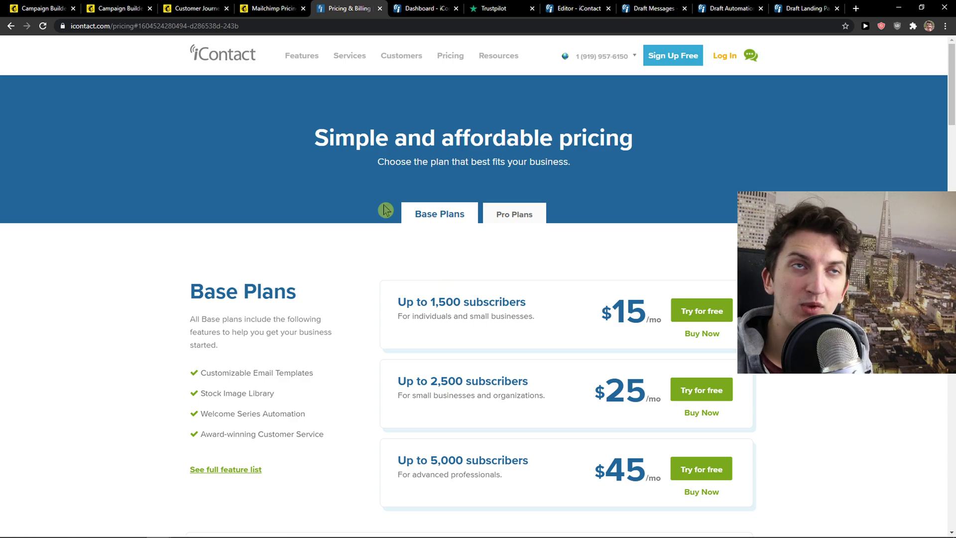
# Look over Mailchimp's pricing page, glance back at iContact, then return to Mailchimp.
pyautogui.click(286, 10)
pyautogui.scroll(10, 706, 331)
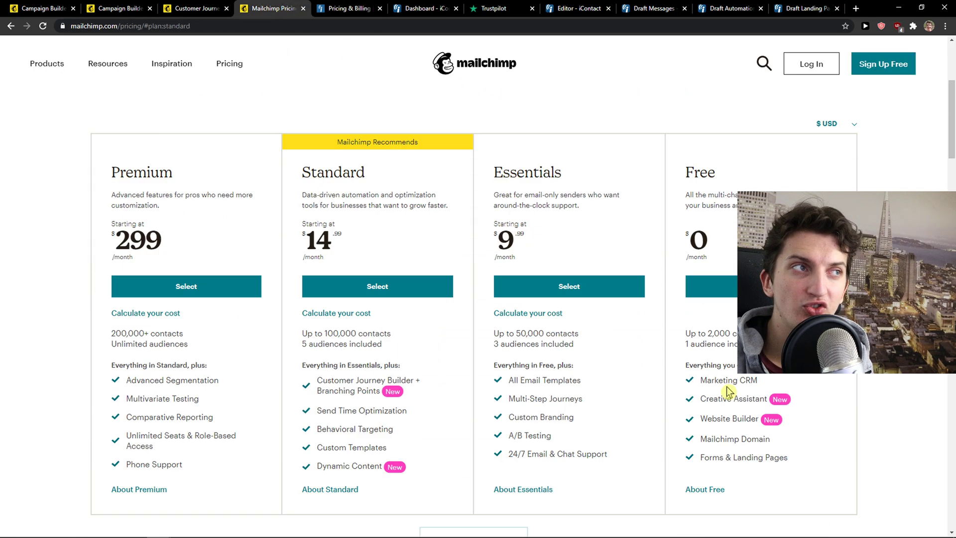
pyautogui.scroll(-2, 733, 260)
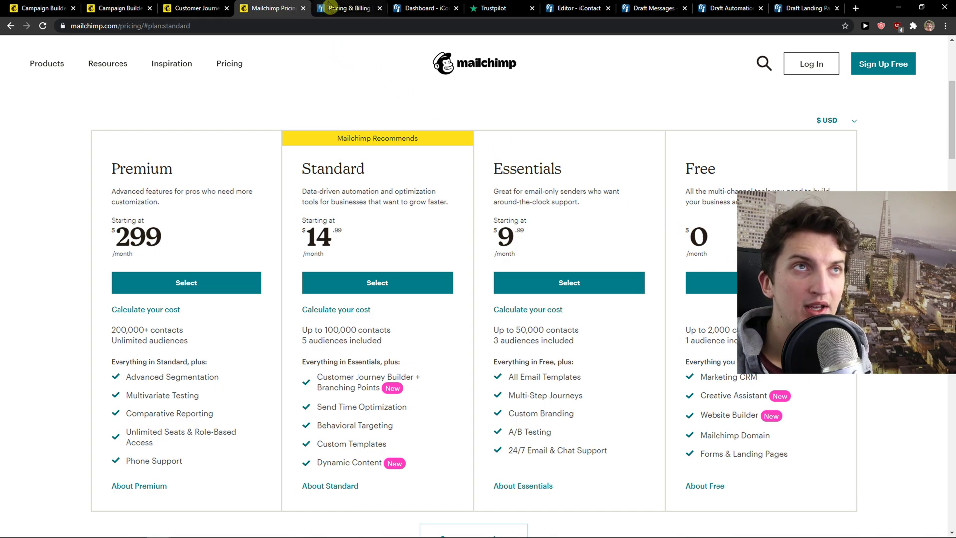
pyautogui.click(332, 6)
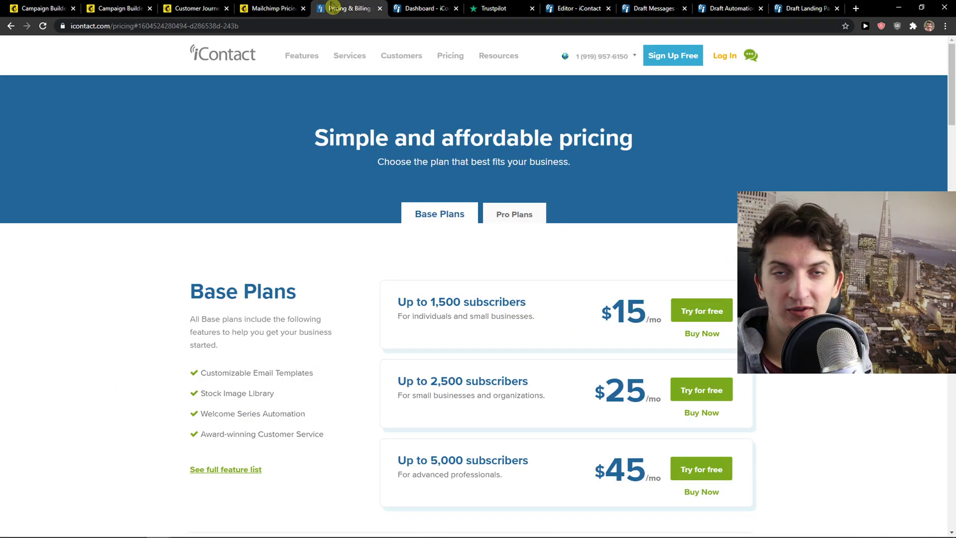
pyautogui.click(288, 6)
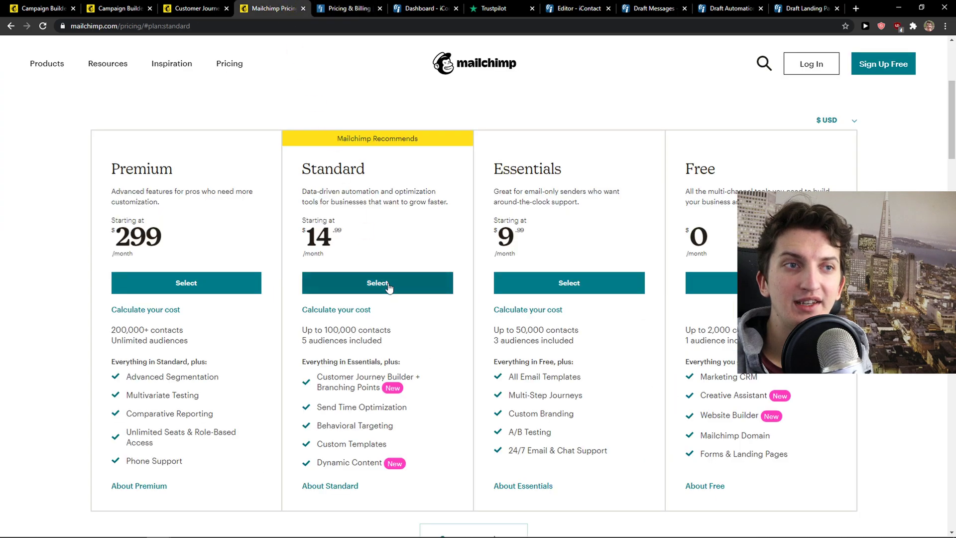
# Set Mailchimp's price calculator slider to 5k contacts.
pyautogui.scroll(-9, 450, 308)
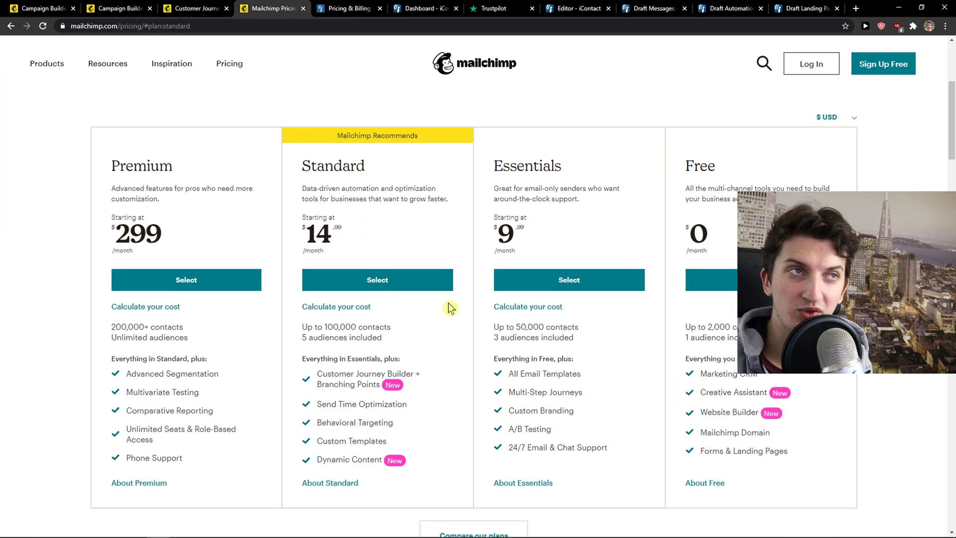
pyautogui.moveTo(325, 350); pyautogui.dragTo(248, 352)
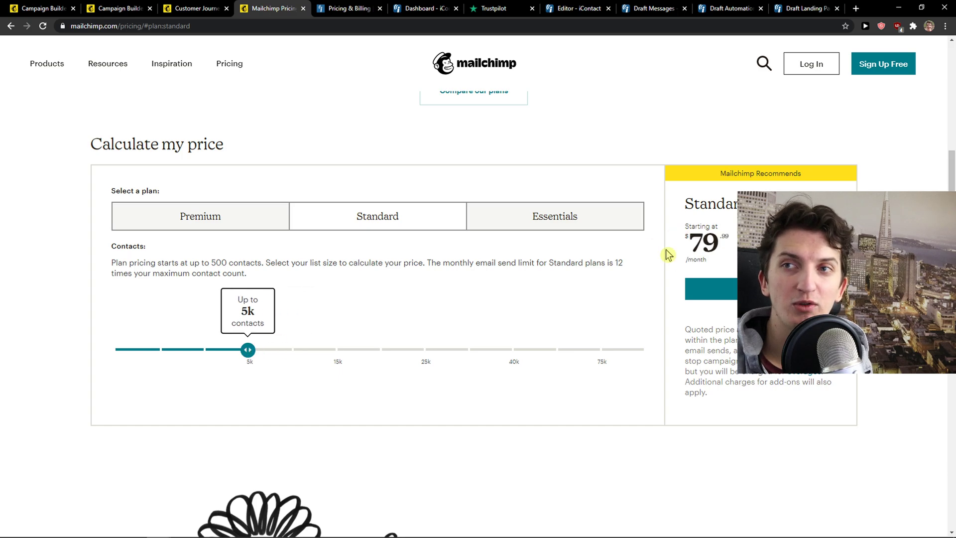
pyautogui.scroll(8, 380, 380)
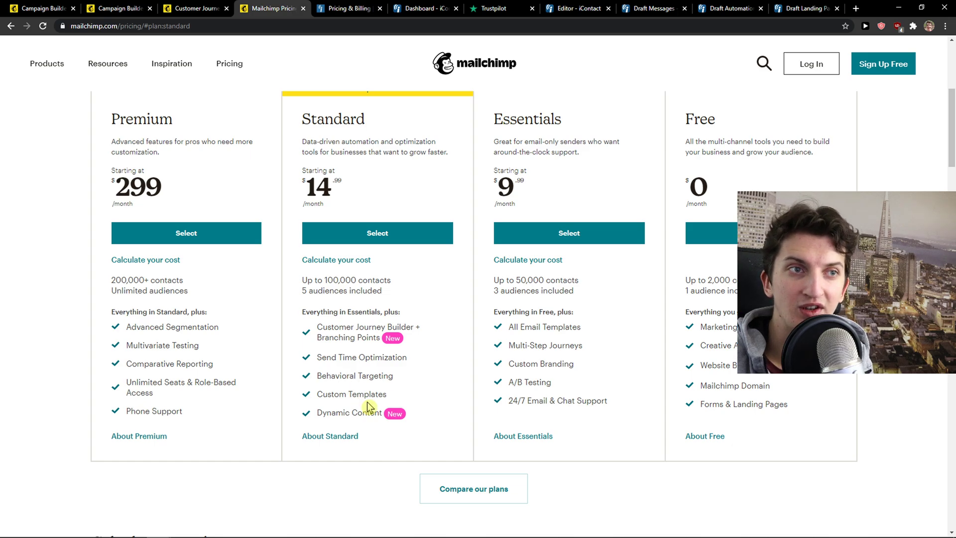
pyautogui.scroll(-2, 373, 409)
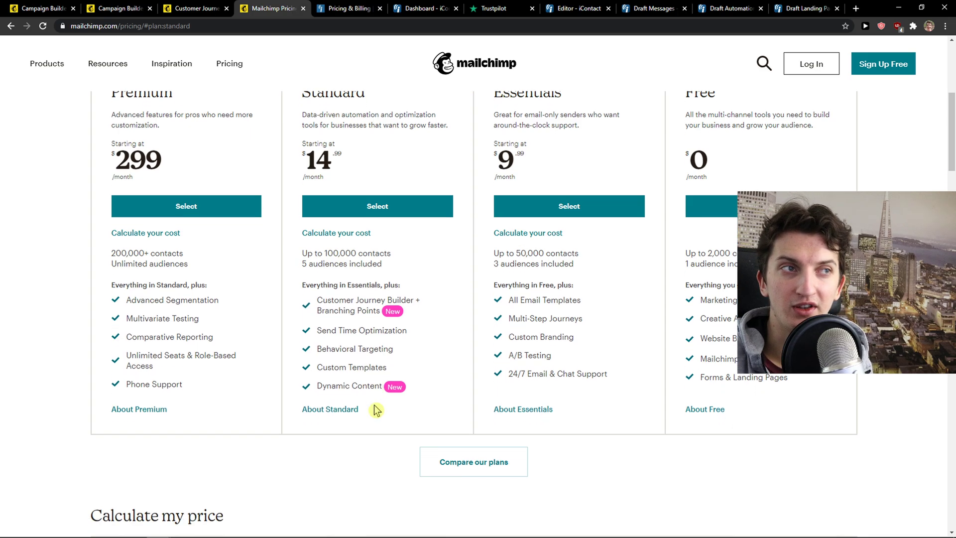
pyautogui.scroll(3, 526, 190)
pyautogui.scroll(-8, 518, 239)
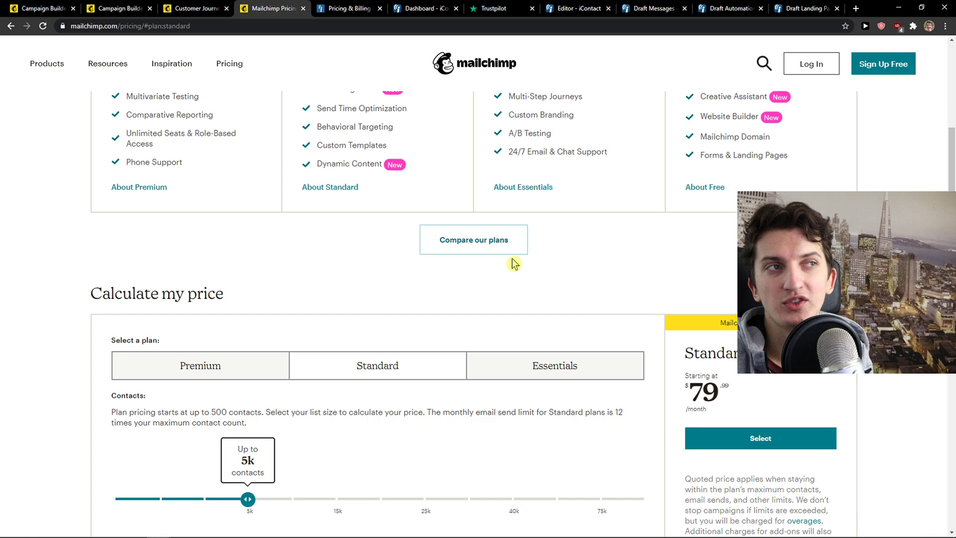
# Compare Essentials and Standard ($79.99/month) at 5k contacts, then go back to iContact pricing.
pyautogui.click(488, 224)
pyautogui.scroll(-1, 498, 220)
pyautogui.click(405, 182)
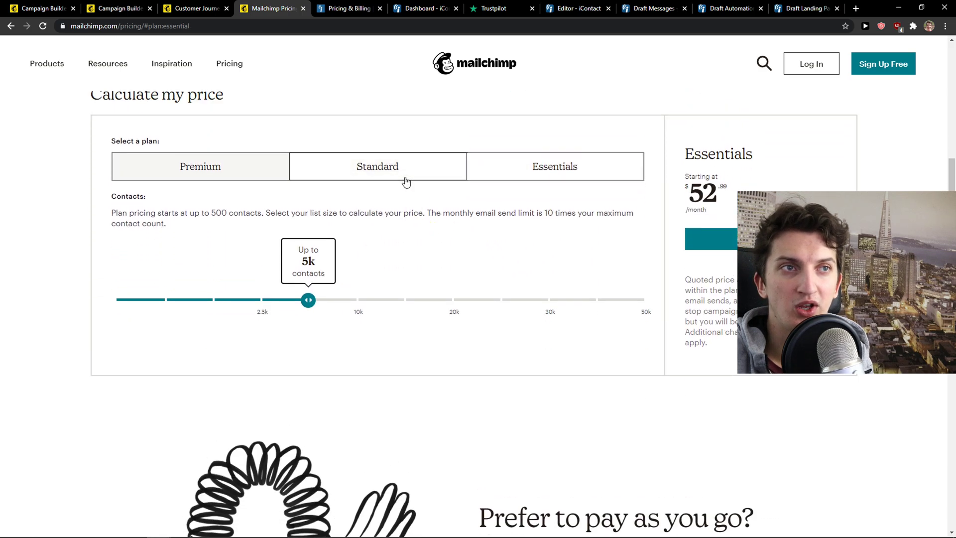
pyautogui.scroll(-1, 416, 209)
pyautogui.scroll(2, 428, 260)
pyautogui.scroll(4, 440, 285)
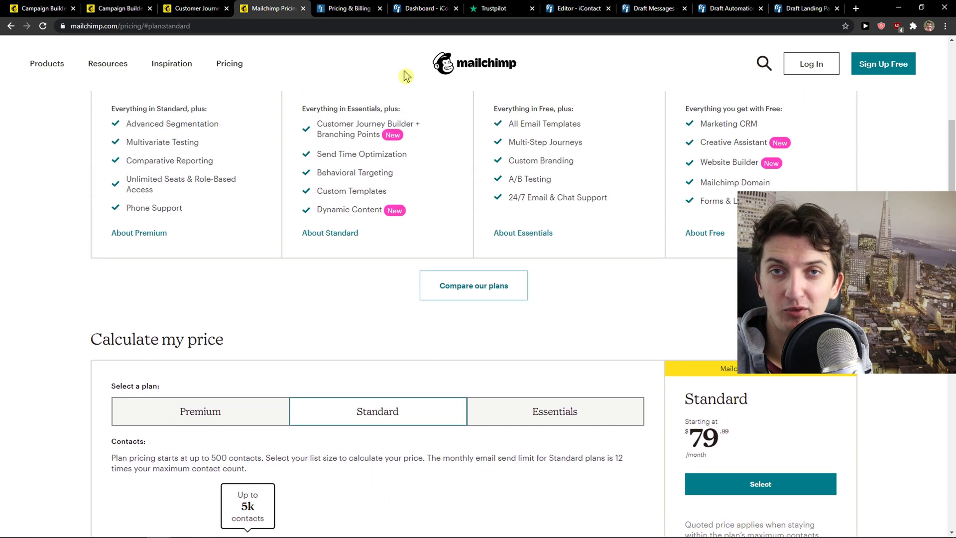
pyautogui.click(348, 9)
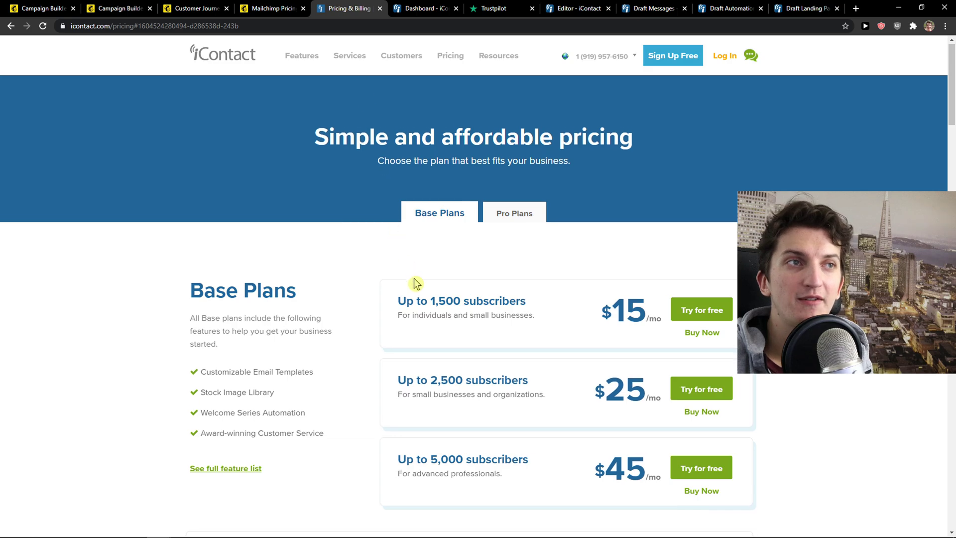
# Toggle iContact between Base and Pro Plans, ending on Pro Plans at $30, $50 and $90.
pyautogui.scroll(-1, 417, 282)
pyautogui.click(510, 167)
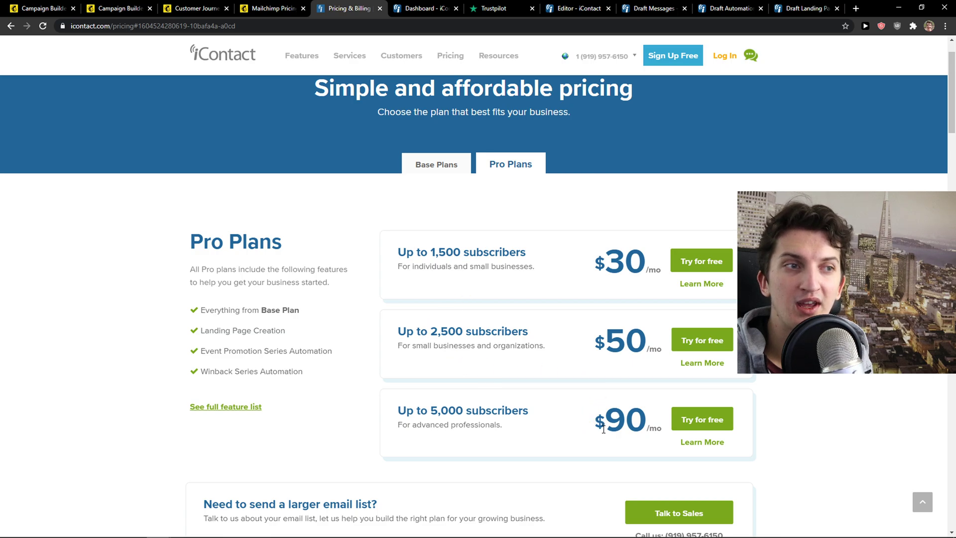
pyautogui.click(429, 170)
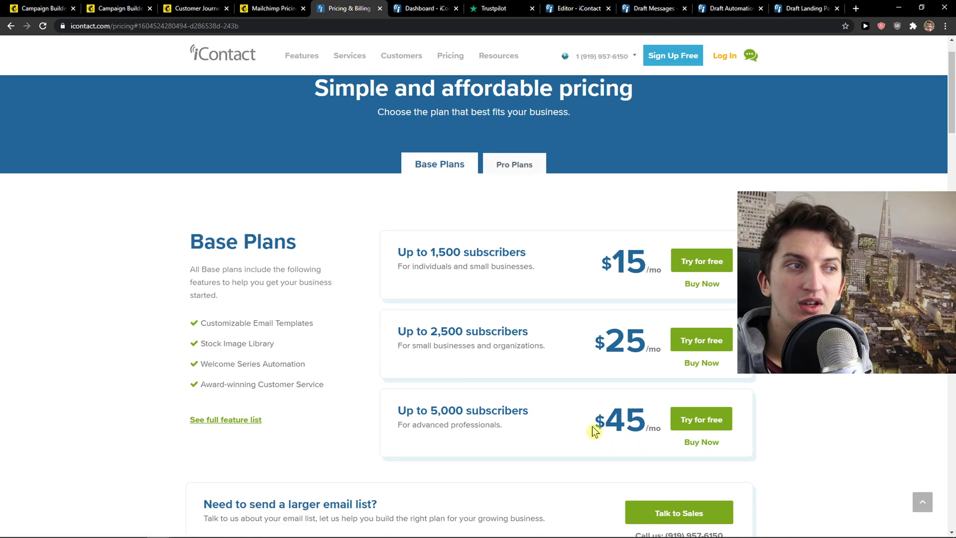
pyautogui.scroll(-1, 593, 426)
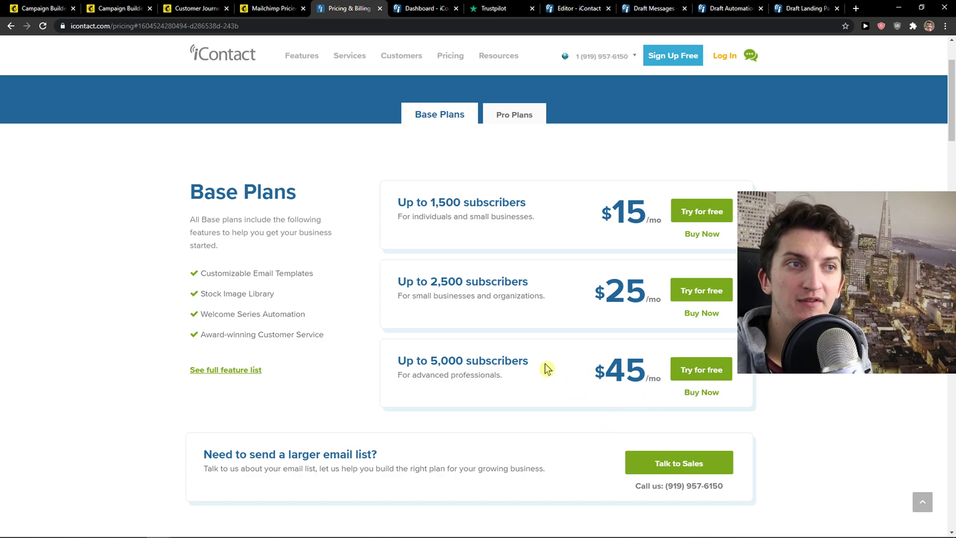
pyautogui.moveTo(453, 68)
pyautogui.click(513, 114)
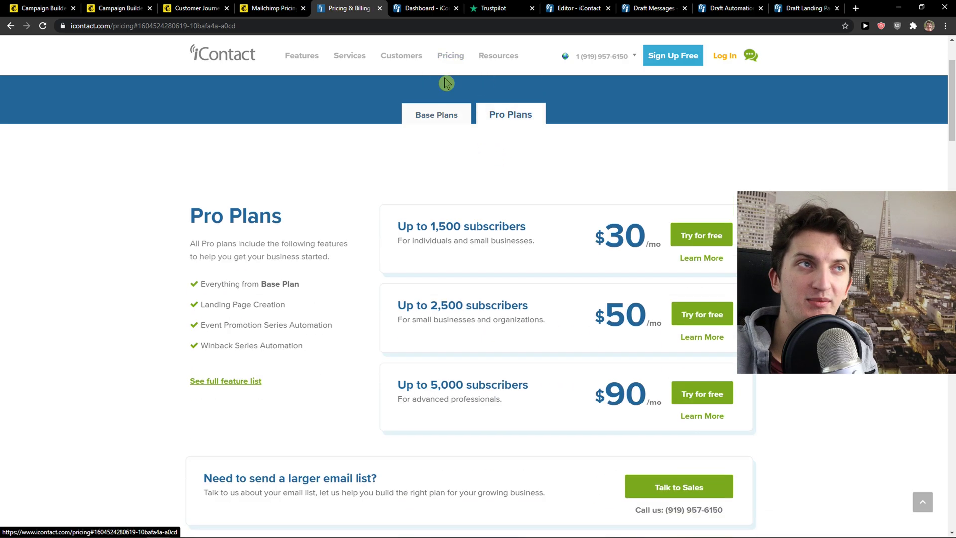
pyautogui.click(272, 9)
pyautogui.click(334, 7)
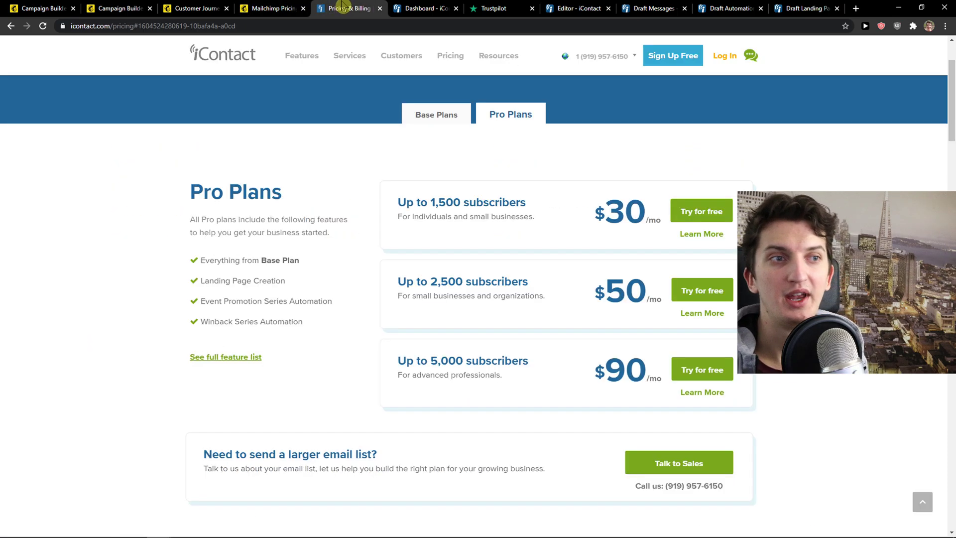
pyautogui.scroll(2, 170, 376)
pyautogui.scroll(1, 152, 351)
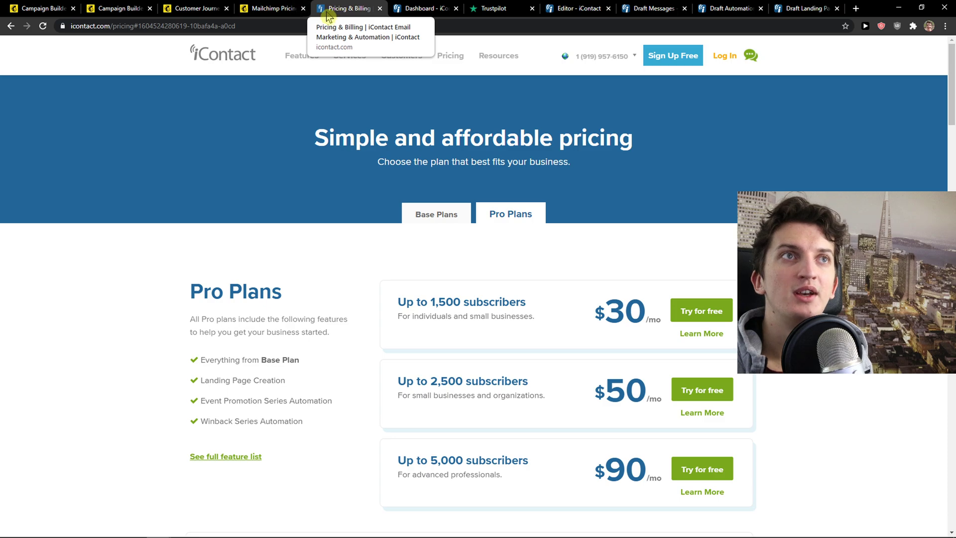
# Glance at Mailchimp's pricing page, then return to iContact's Pro Plans pricing.
pyautogui.click(283, 6)
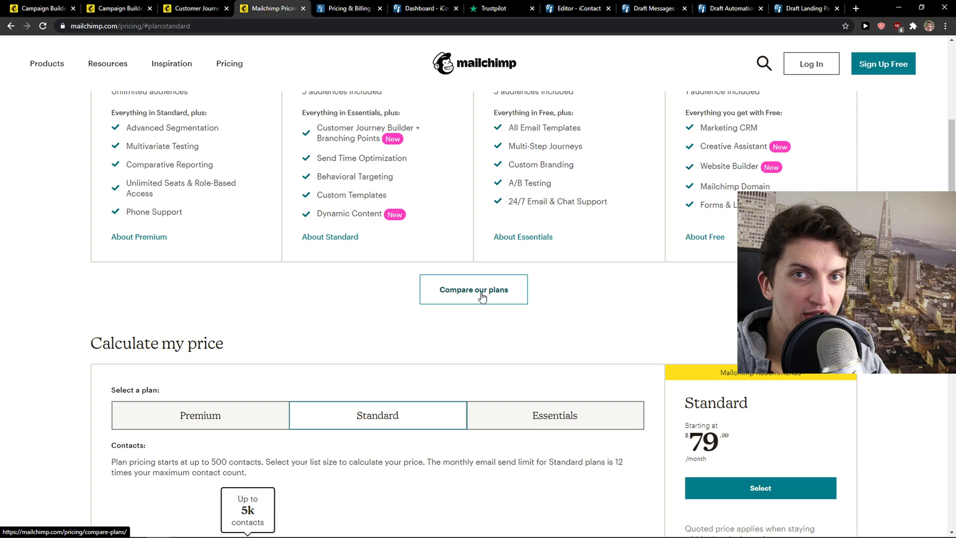
pyautogui.scroll(10, 318, 337)
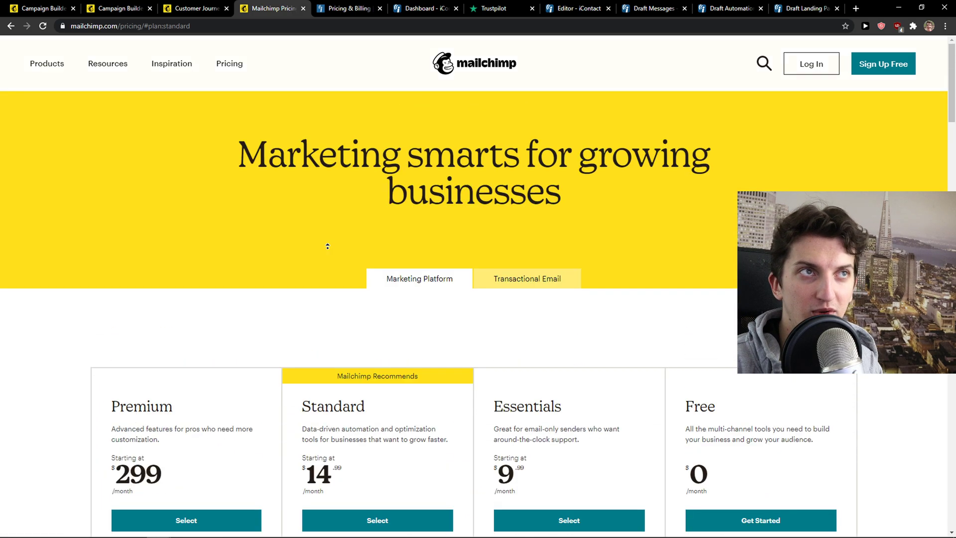
pyautogui.click(348, 8)
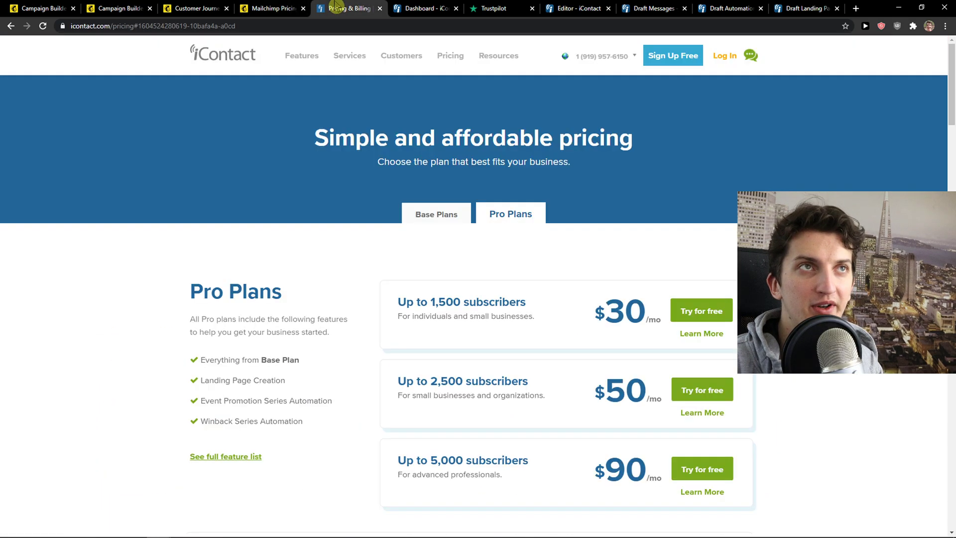
# From the iContact dashboard, start a new email message using the Trick or Treat theme.
pyautogui.click(418, 7)
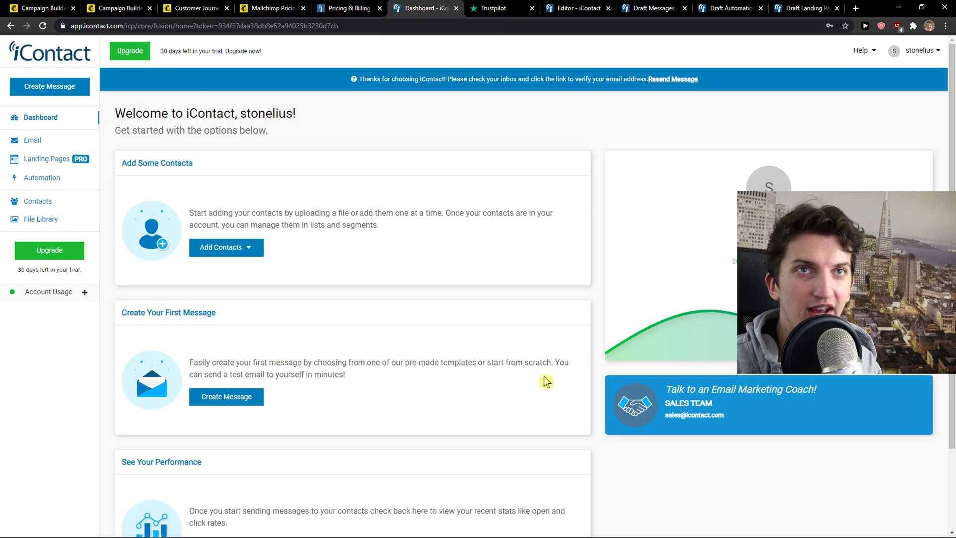
pyautogui.scroll(-3, 300, 198)
pyautogui.scroll(3, 110, 145)
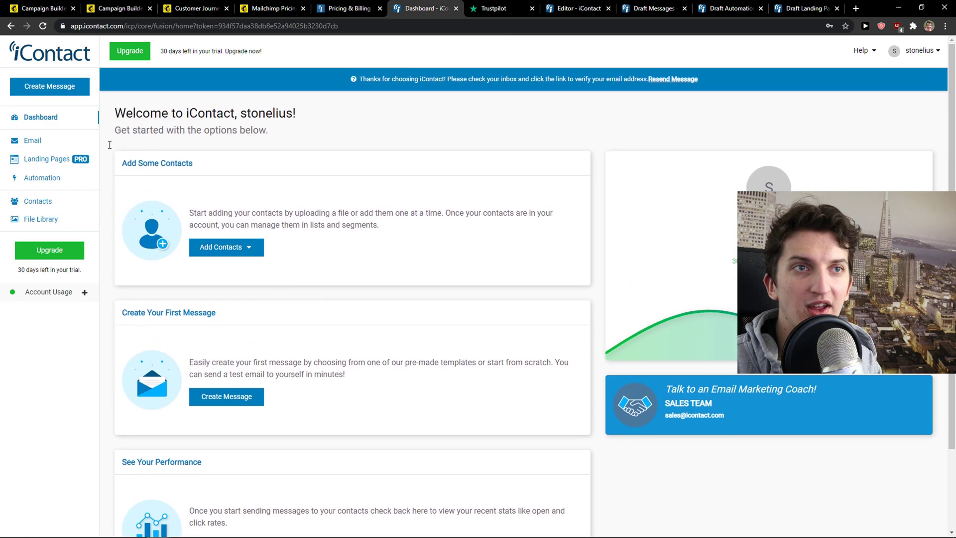
pyautogui.click(48, 144)
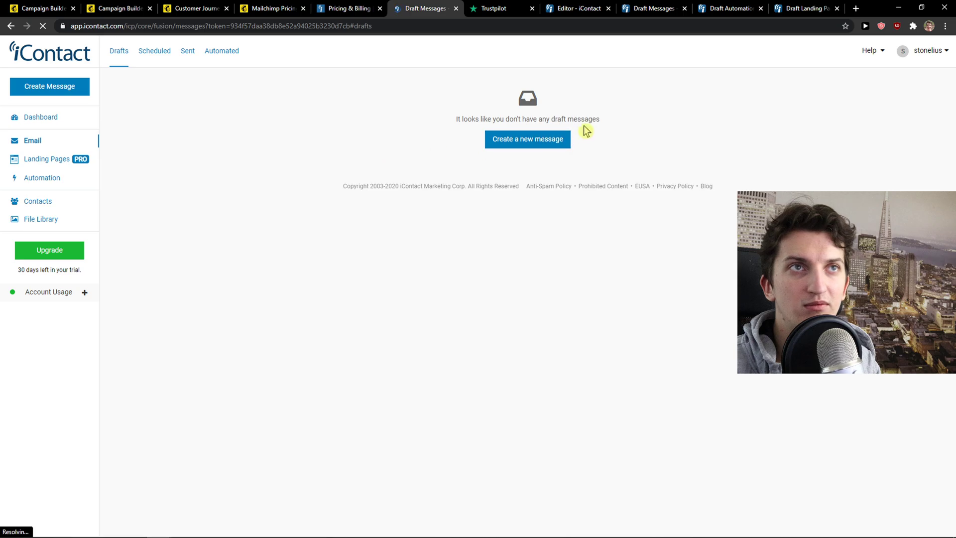
pyautogui.click(518, 144)
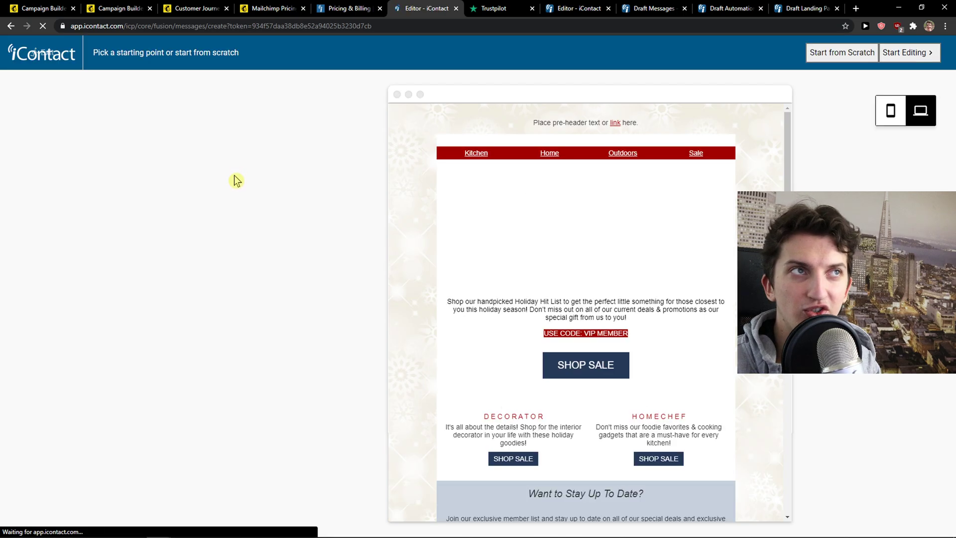
pyautogui.scroll(-20, 156, 341)
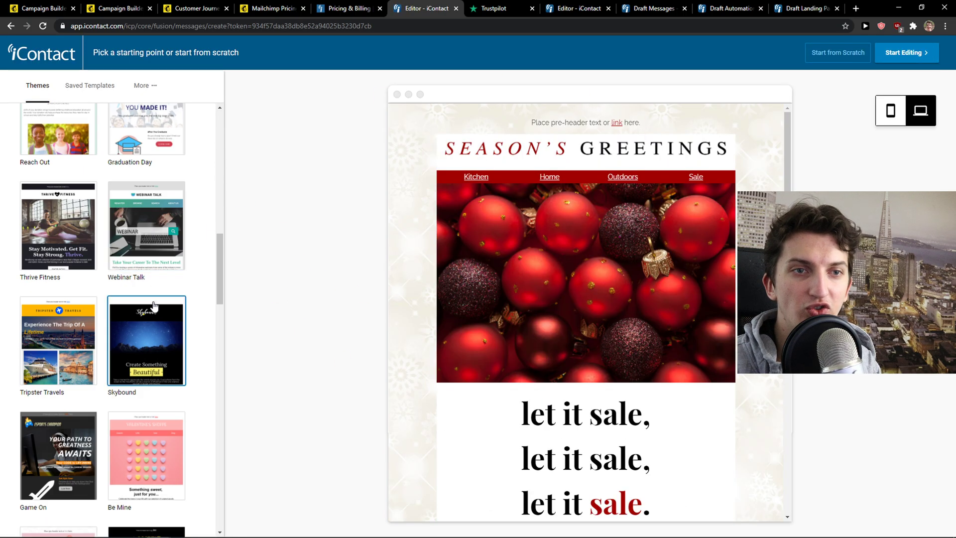
pyautogui.scroll(-8, 156, 342)
pyautogui.scroll(20, 55, 347)
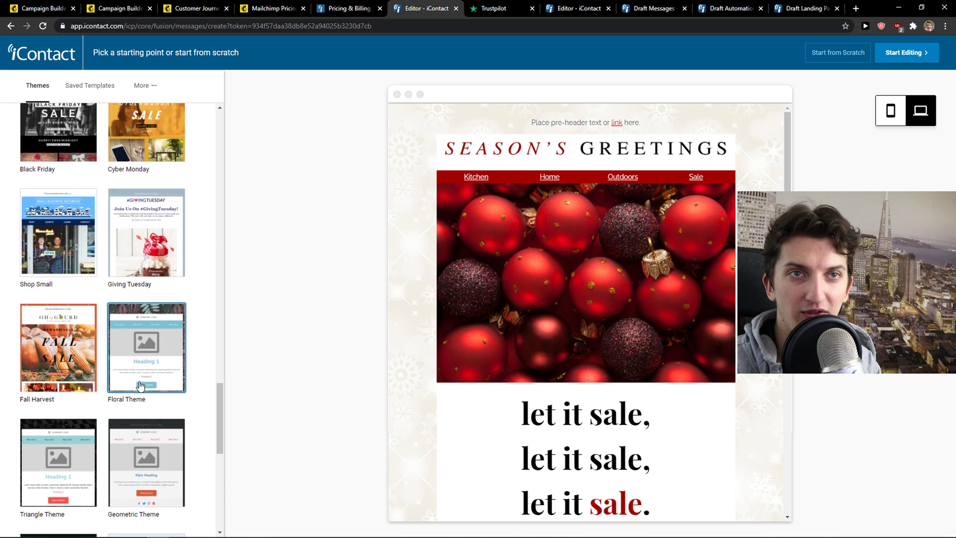
pyautogui.click(55, 347)
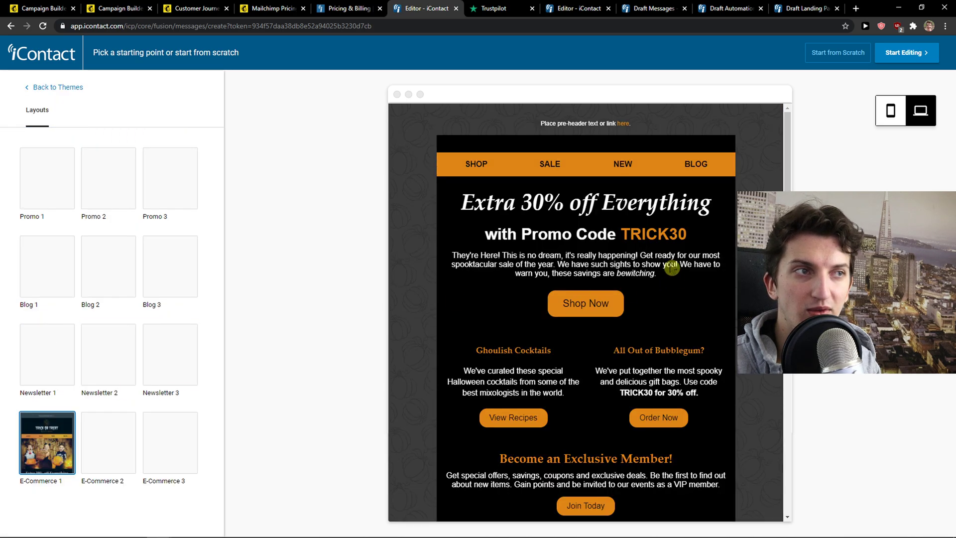
# Open the Trick or Treat template for editing, adding a text block and a video block under SALE.
pyautogui.click(892, 55)
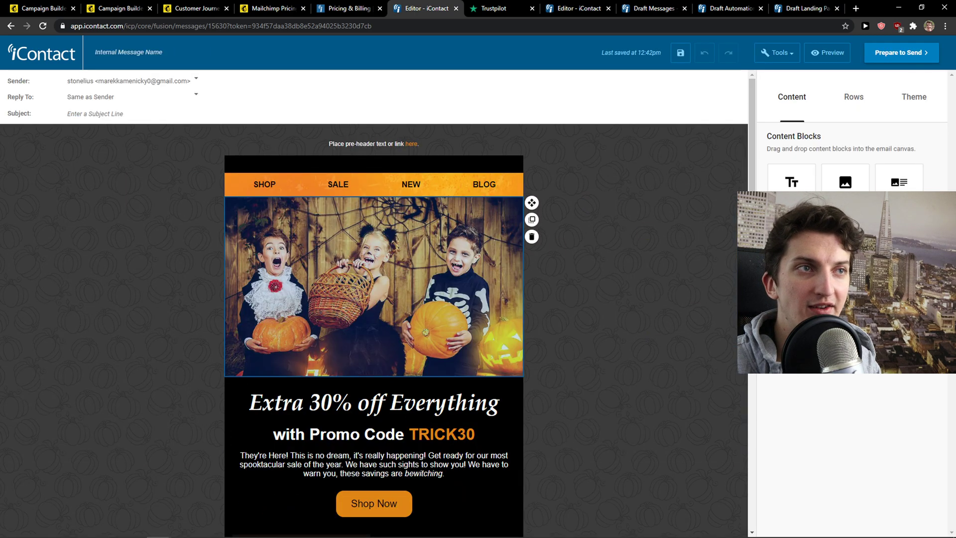
pyautogui.moveTo(792, 181); pyautogui.dragTo(384, 249)
pyautogui.moveTo(845, 231); pyautogui.dragTo(351, 280)
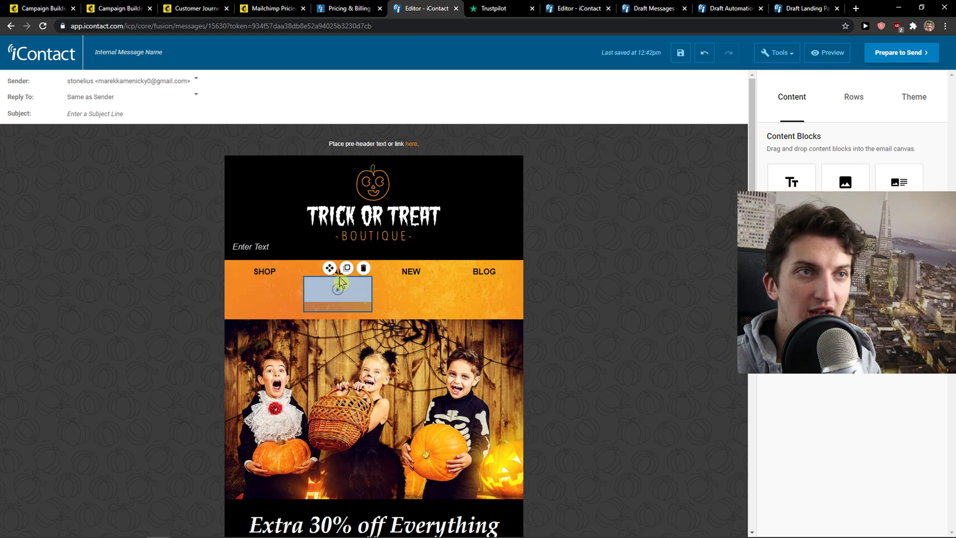
pyautogui.click(423, 274)
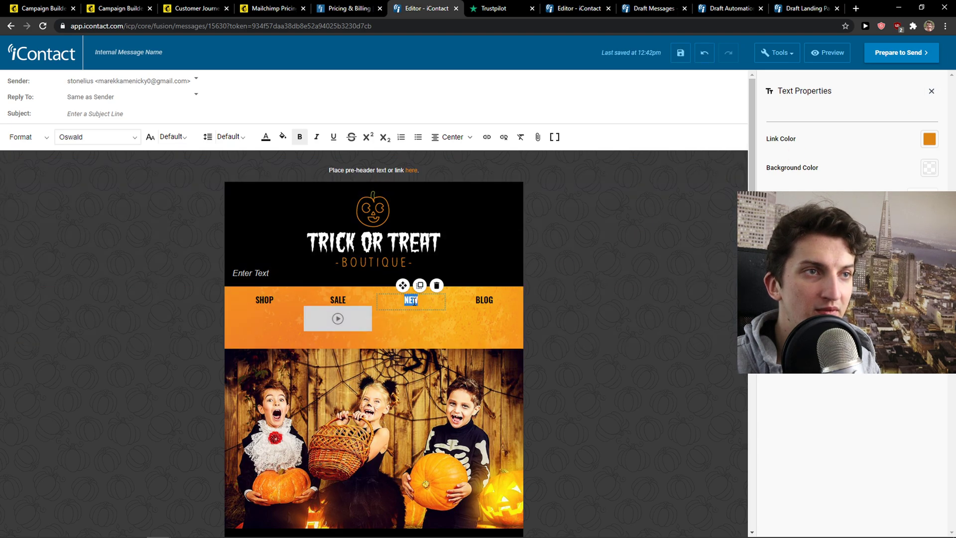
pyautogui.rightClick(413, 302)
pyautogui.click(404, 300)
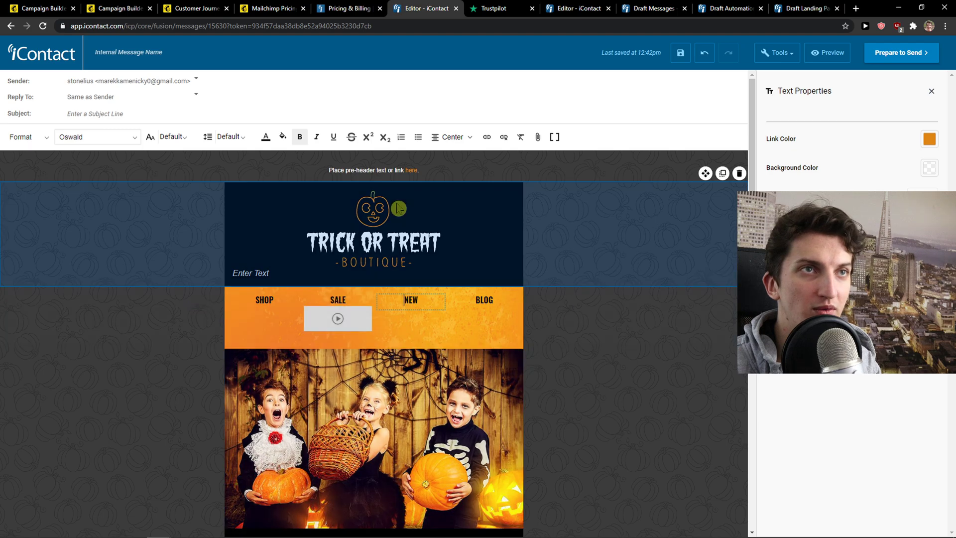
# Add a second Boxed Text block to the Mailchimp campaign email.
pyautogui.click(146, 8)
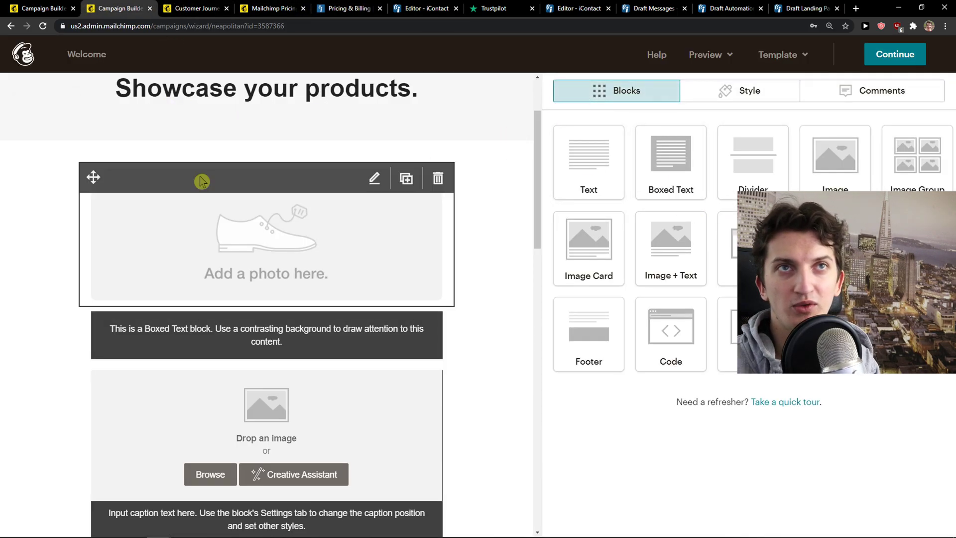
pyautogui.click(428, 8)
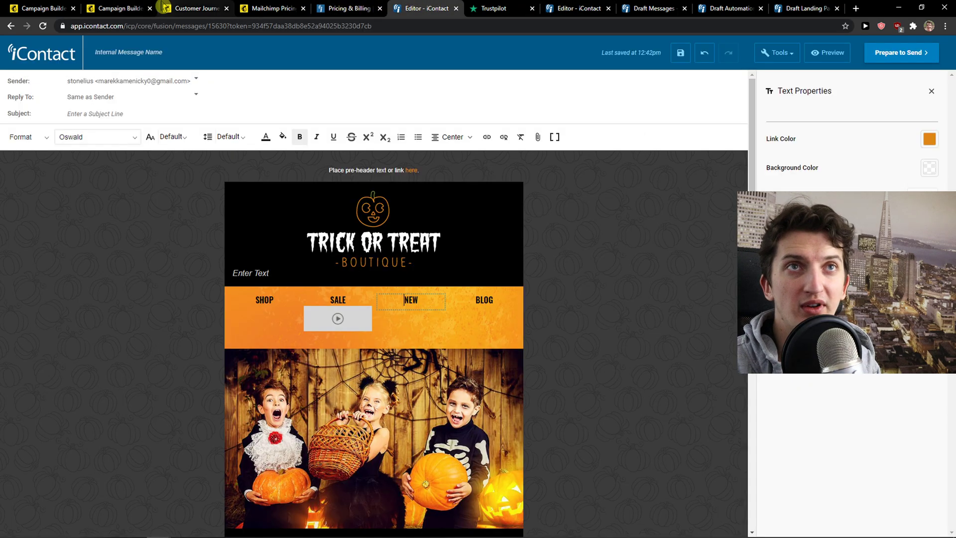
pyautogui.click(121, 8)
pyautogui.moveTo(676, 175); pyautogui.dragTo(224, 319)
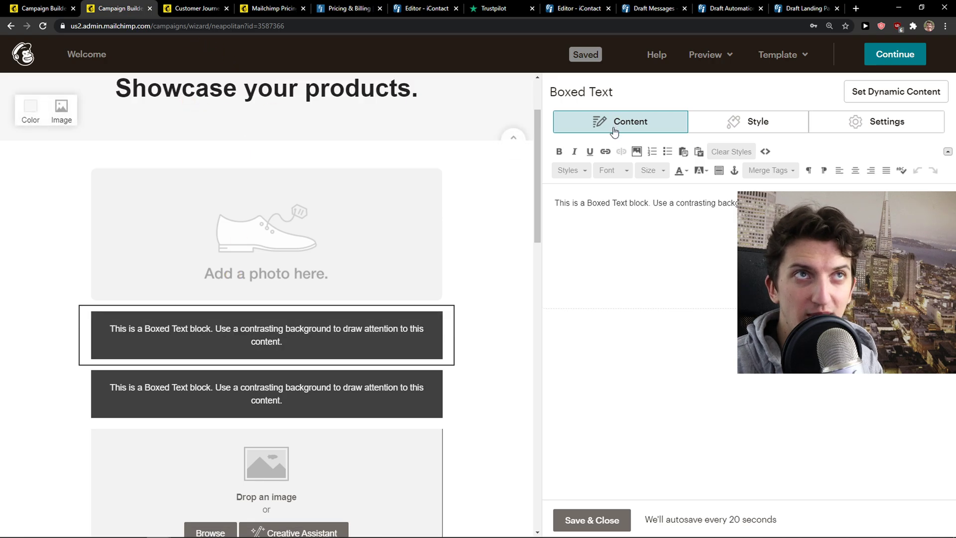
# In the birthday customer journey, try adding a Wait rule after the trigger, then cancel.
pyautogui.click(194, 8)
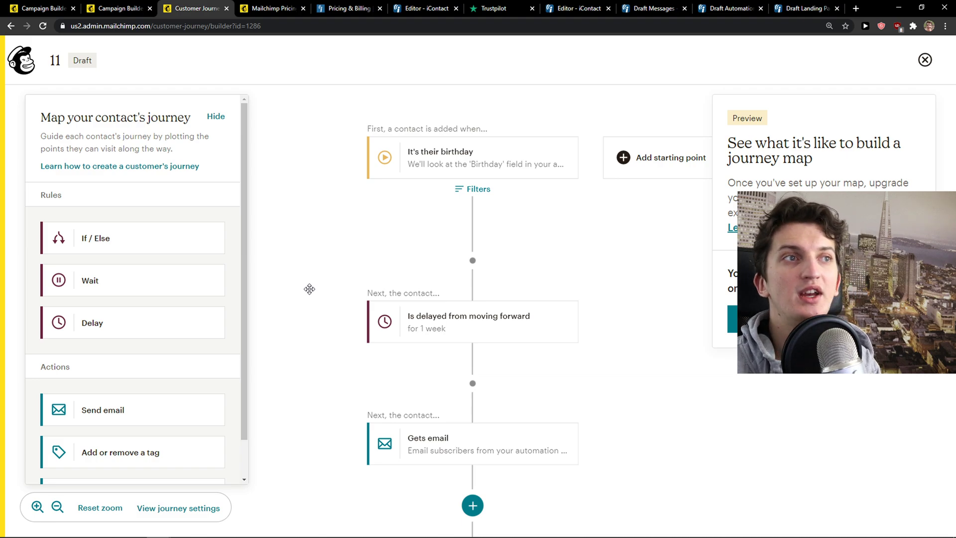
pyautogui.click(472, 260)
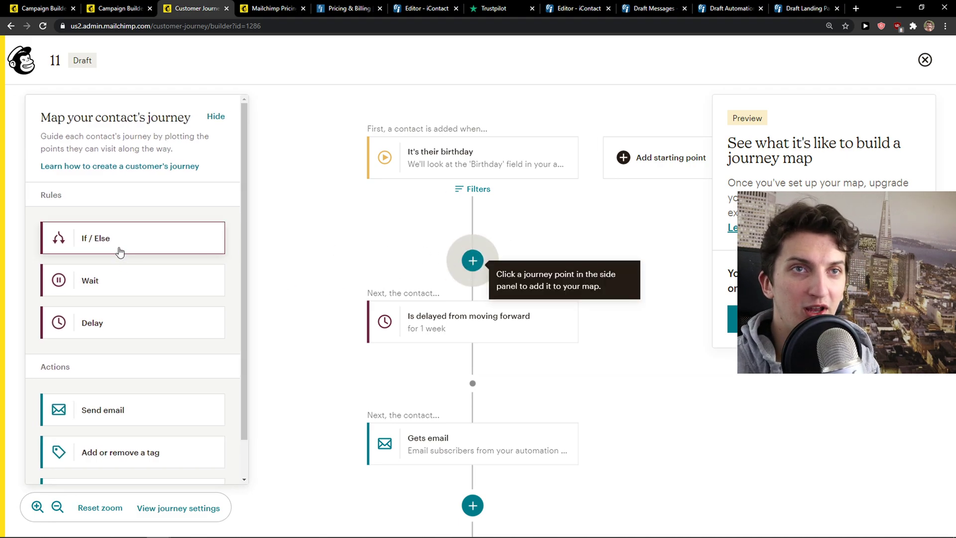
pyautogui.click(132, 288)
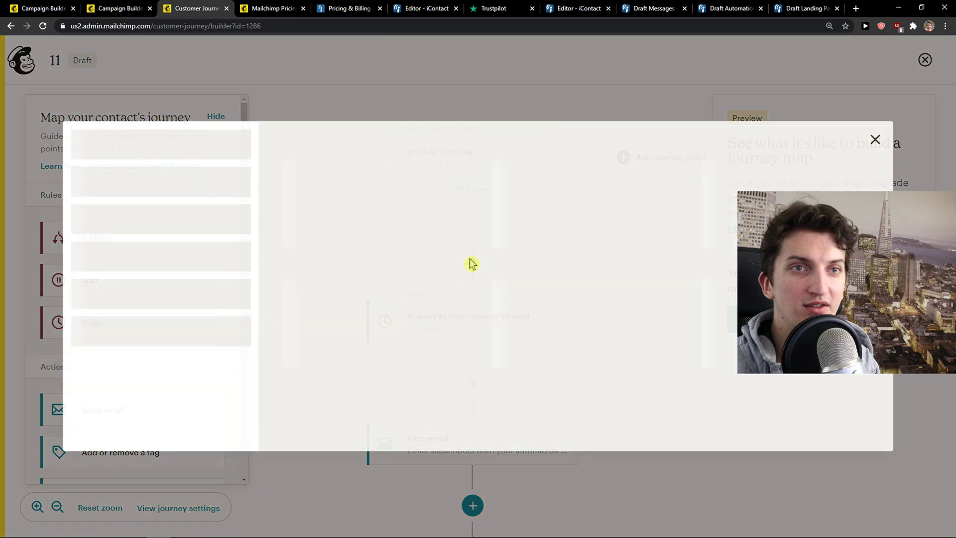
pyautogui.click(875, 139)
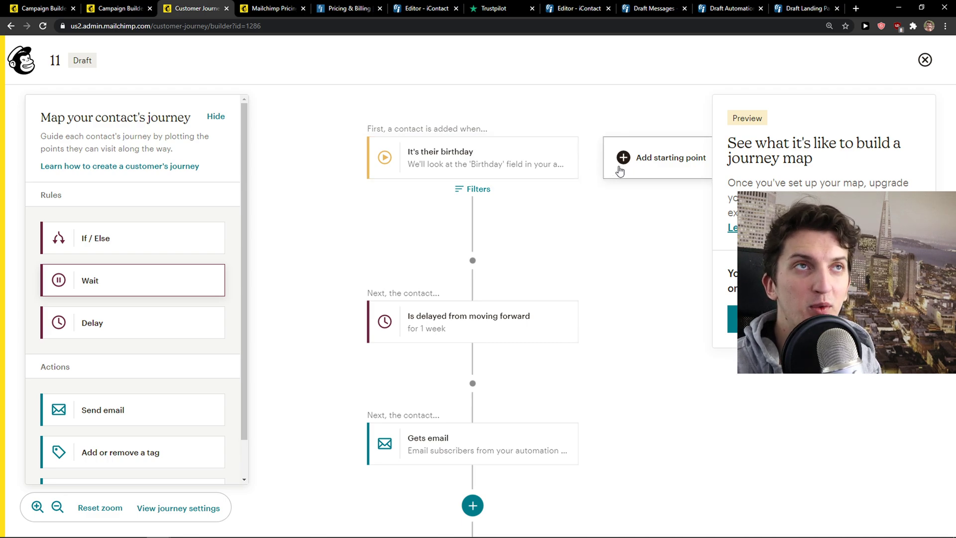
# Leave the Mailchimp journey and go to iContact's draft messages page.
pyautogui.click(581, 160)
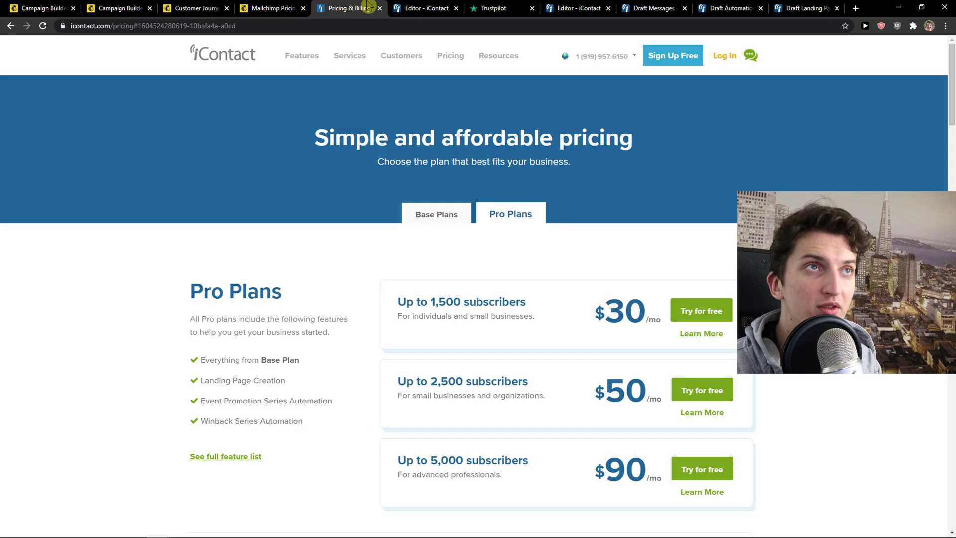
pyautogui.click(429, 7)
pyautogui.click(584, 6)
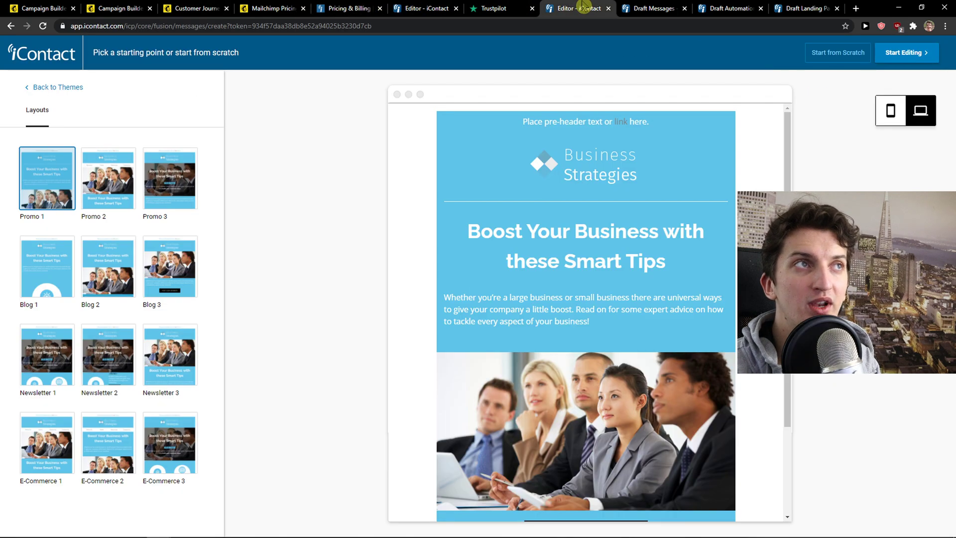
pyautogui.click(646, 7)
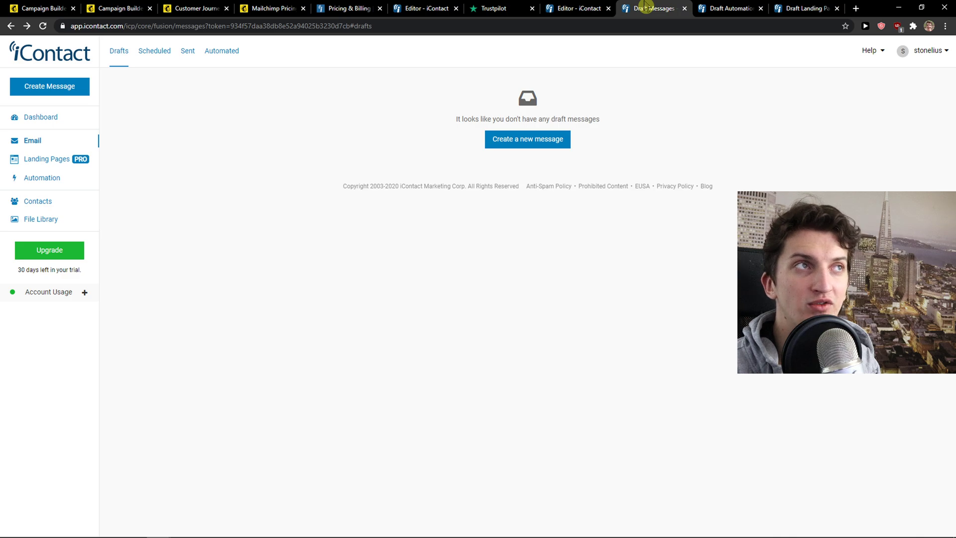
# Create a new iContact automation with a Subscribe Event trigger and give it a name.
pyautogui.click(48, 183)
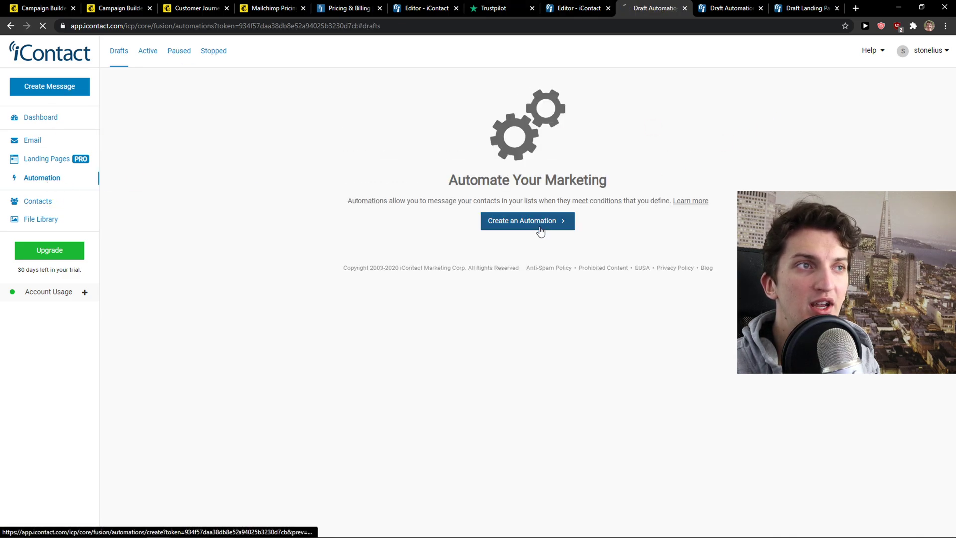
pyautogui.click(540, 232)
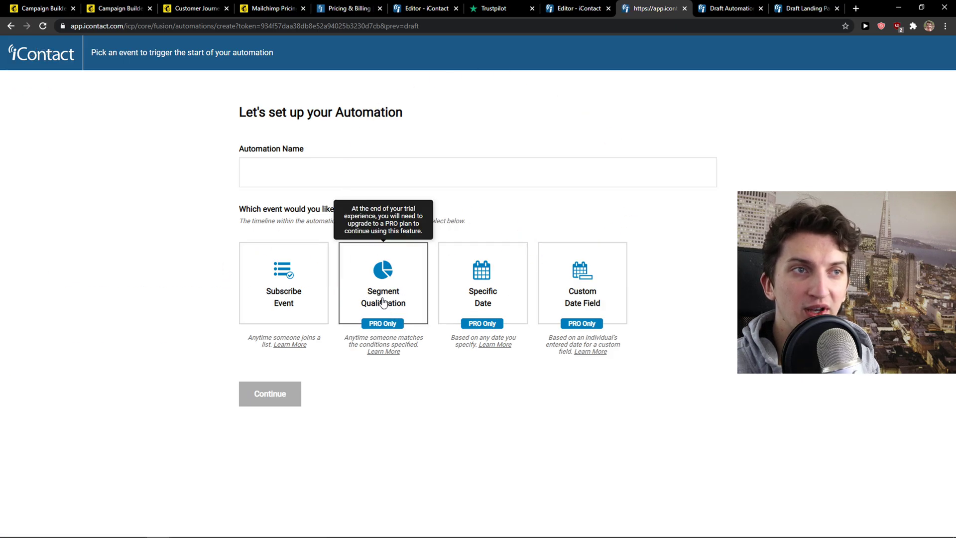
pyautogui.click(265, 309)
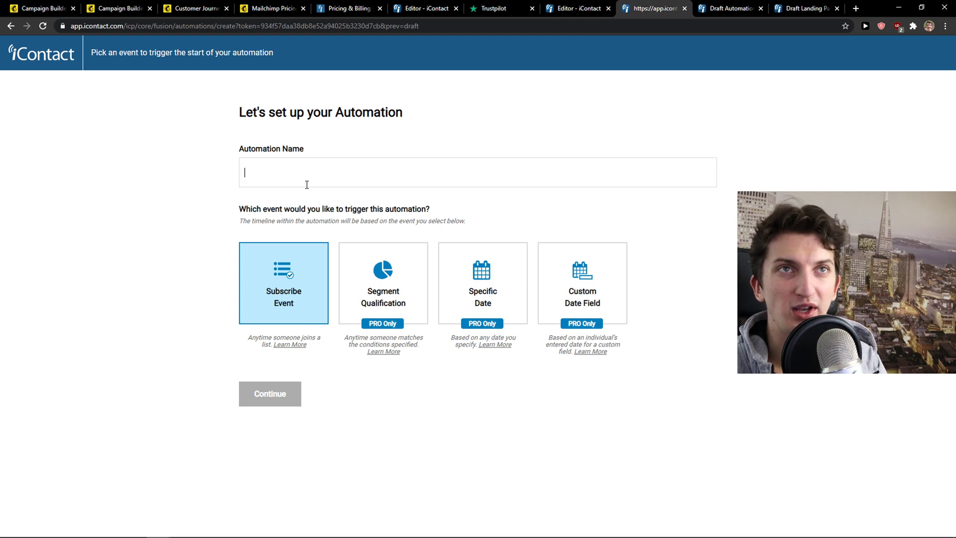
pyautogui.write('Jolo')
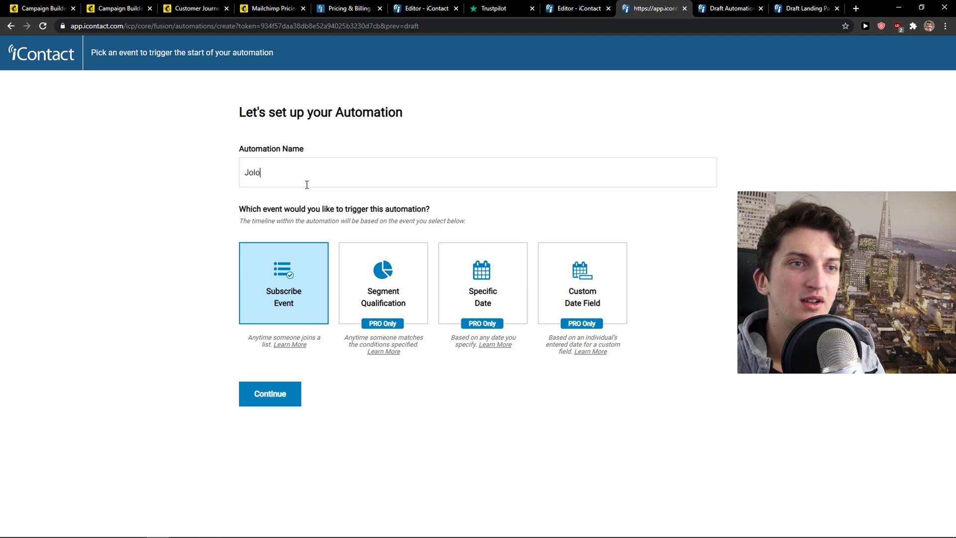
pyautogui.click(242, 393)
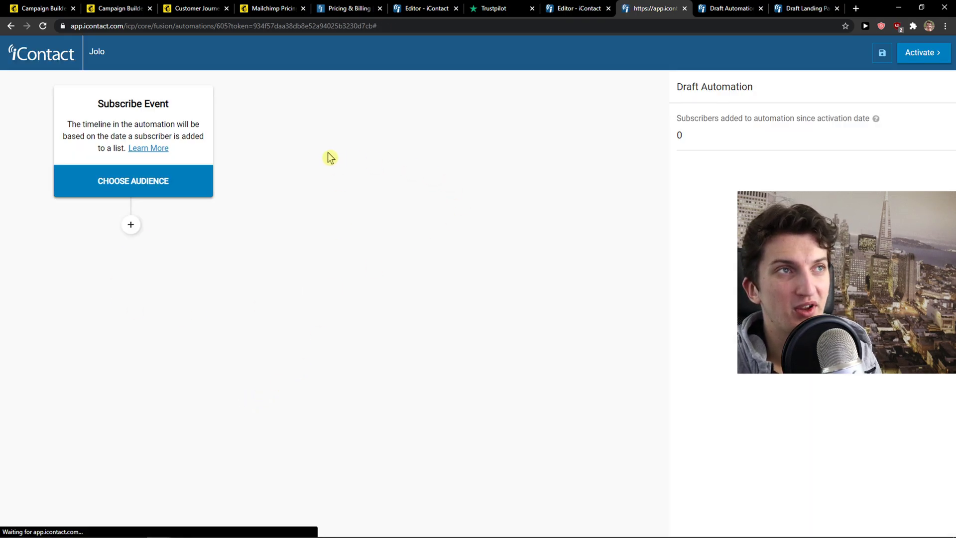
# Add a step after the Subscribe trigger, keeping its timing at ASAP.
pyautogui.click(130, 226)
pyautogui.click(132, 270)
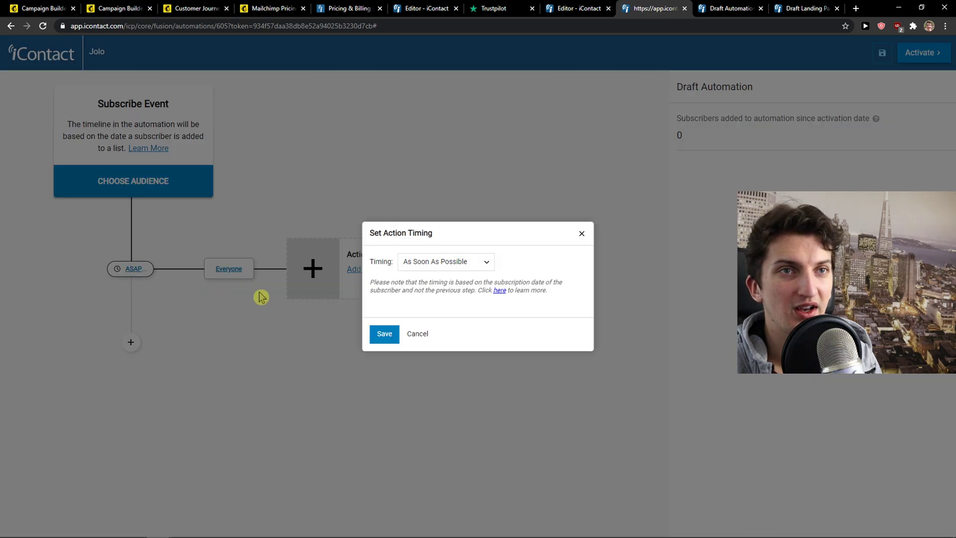
pyautogui.click(473, 260)
pyautogui.click(394, 343)
pyautogui.click(394, 342)
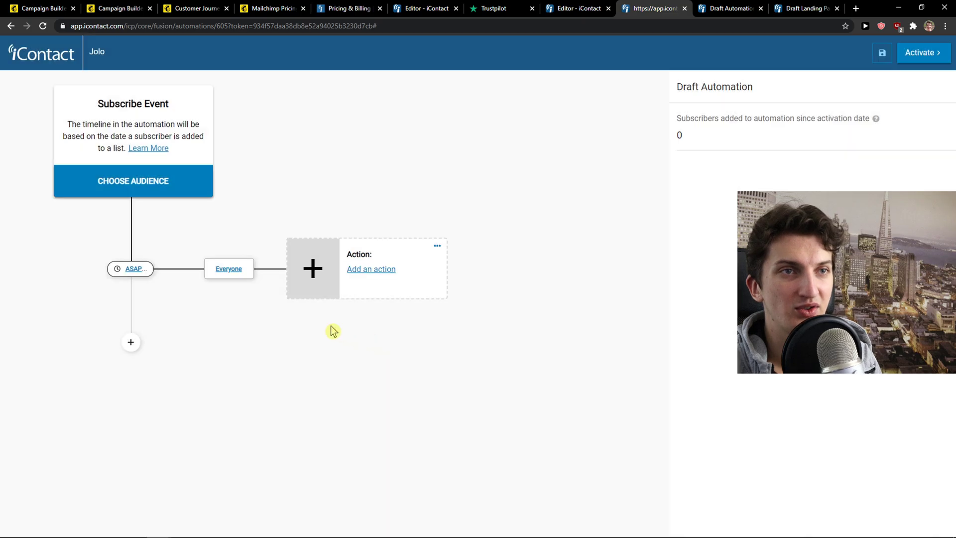
# Review the Everyone conditions and action choices without adding any, then add a second step row.
pyautogui.click(220, 271)
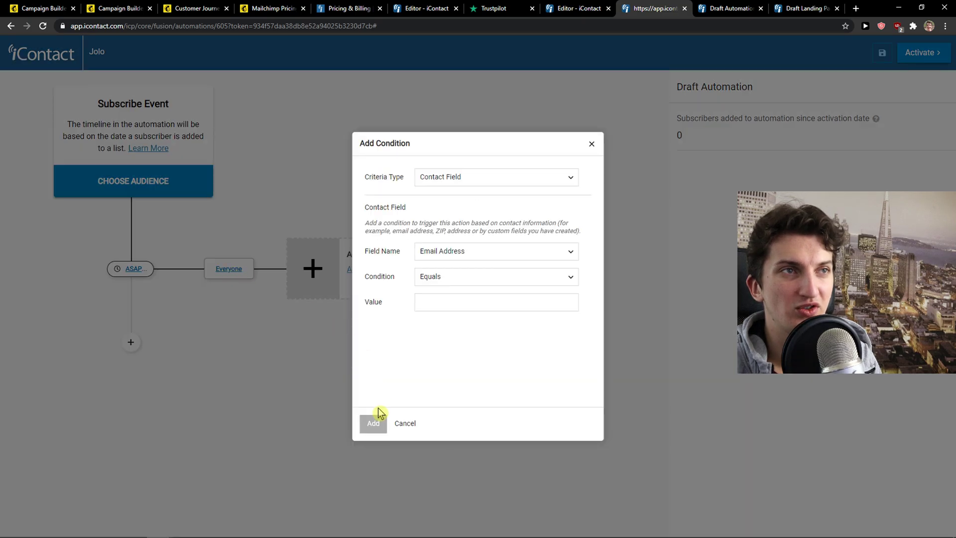
pyautogui.click(403, 423)
pyautogui.click(321, 261)
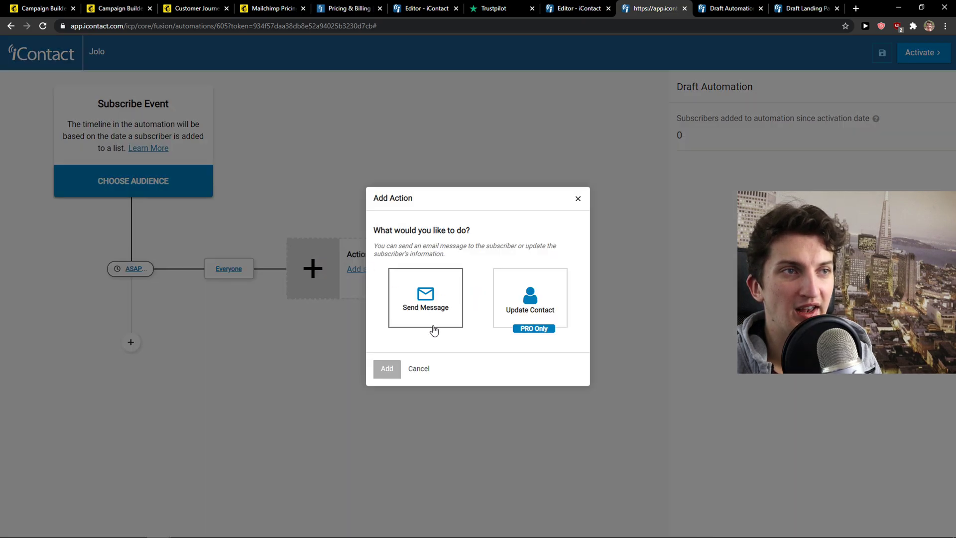
pyautogui.click(576, 199)
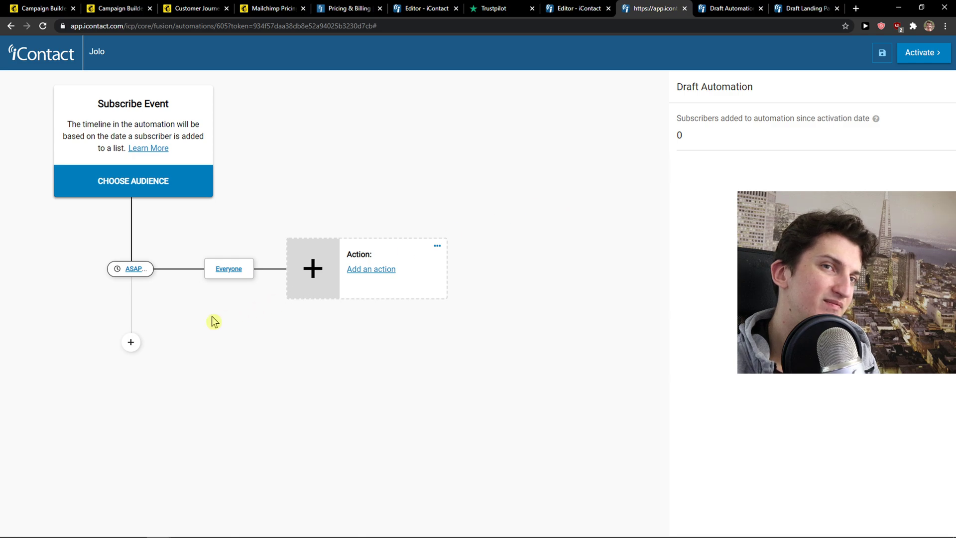
pyautogui.click(131, 342)
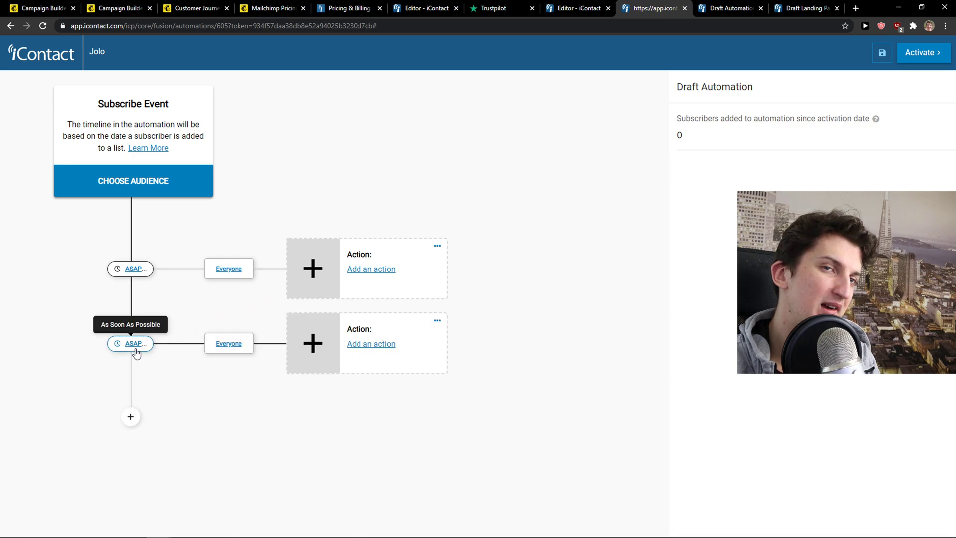
pyautogui.moveTo(675, 86); pyautogui.dragTo(809, 14)
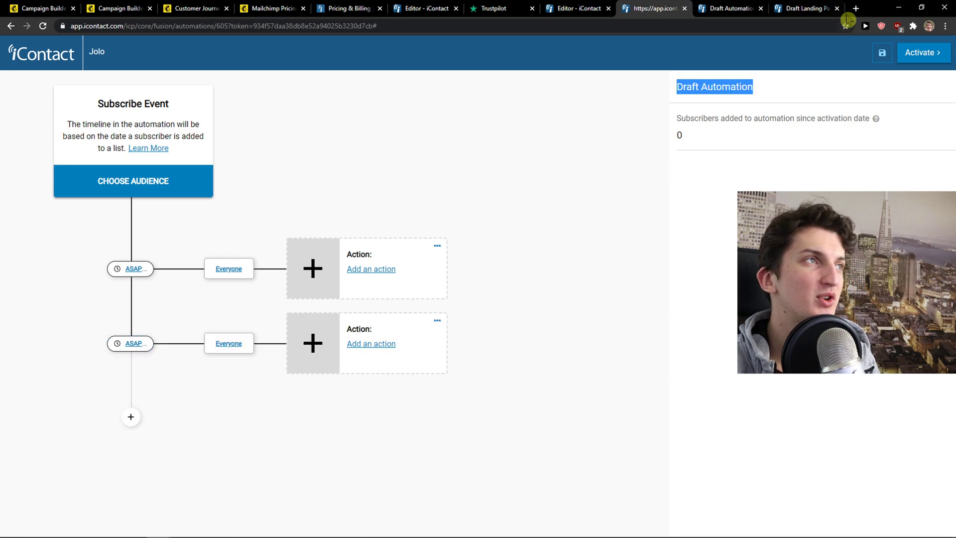
# Open sendinblue.com in a new tab and place it beside the iContact tabs.
pyautogui.doubleClick(852, 13)
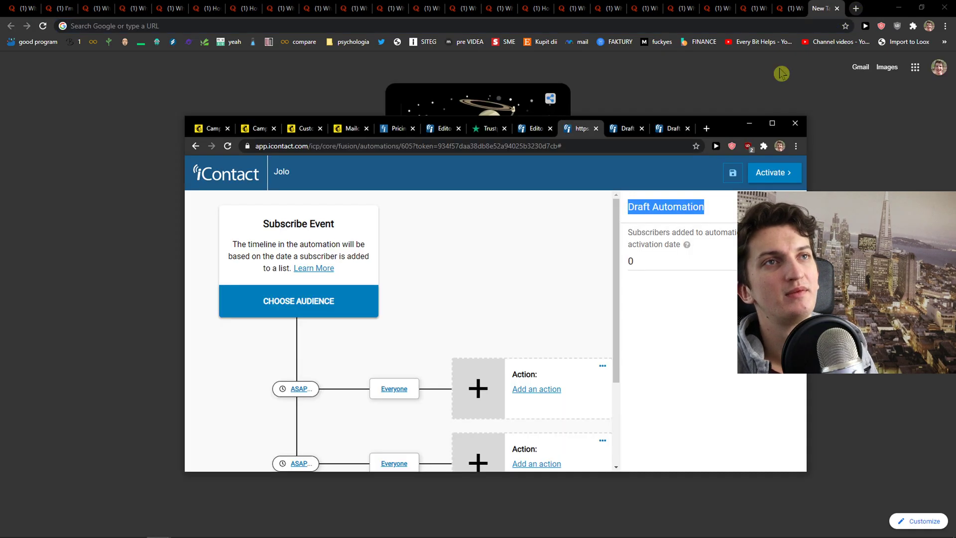
pyautogui.click(772, 124)
pyautogui.click(856, 8)
pyautogui.write('seb')
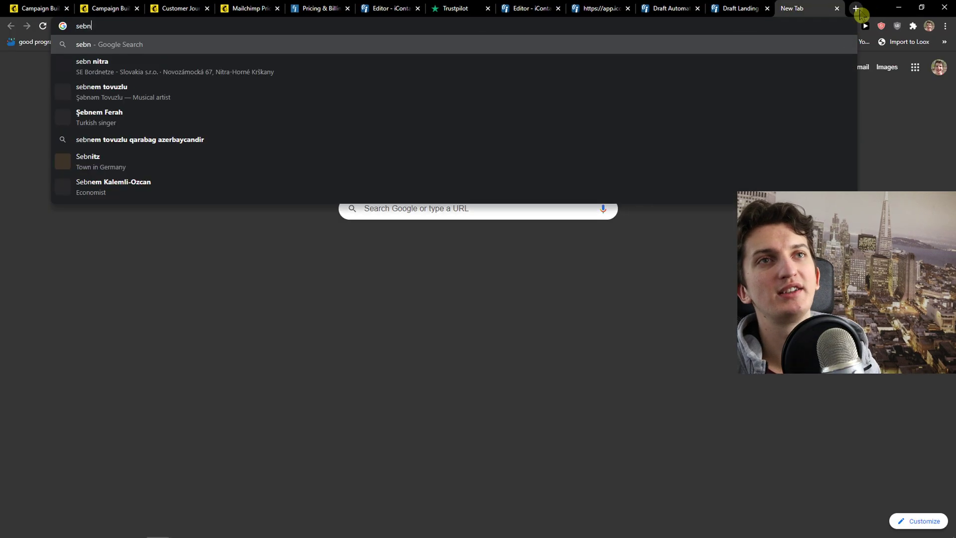
pyautogui.press('BackSpace')
pyautogui.write('nd')
pyautogui.press('Return')
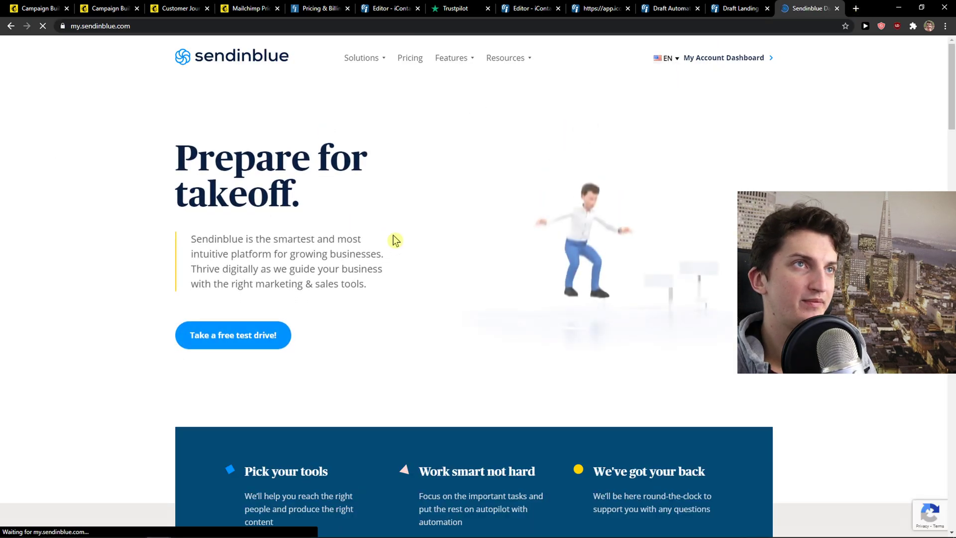
pyautogui.moveTo(817, 8); pyautogui.dragTo(673, 8)
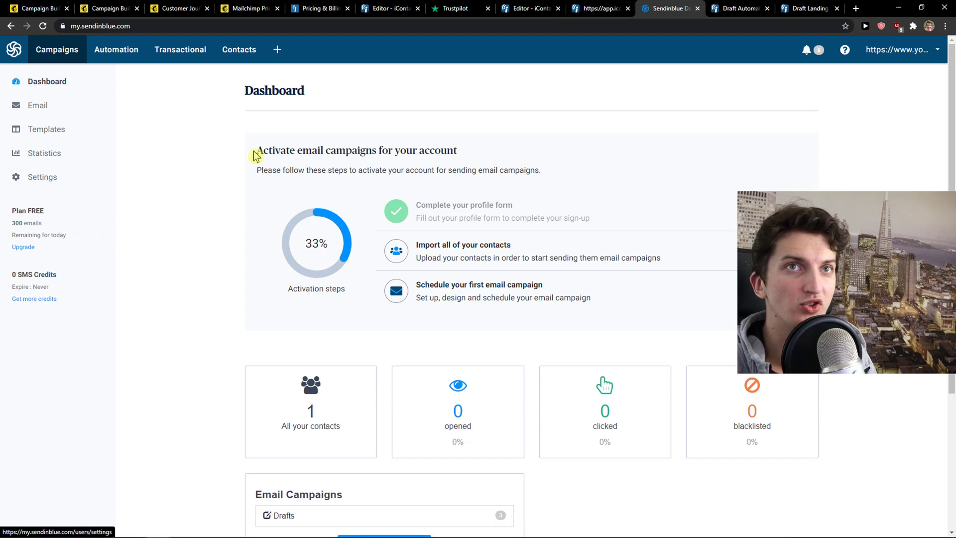
# In Sendinblue Automation, browse the workflow template categories and pick the Welcome Message template.
pyautogui.click(113, 51)
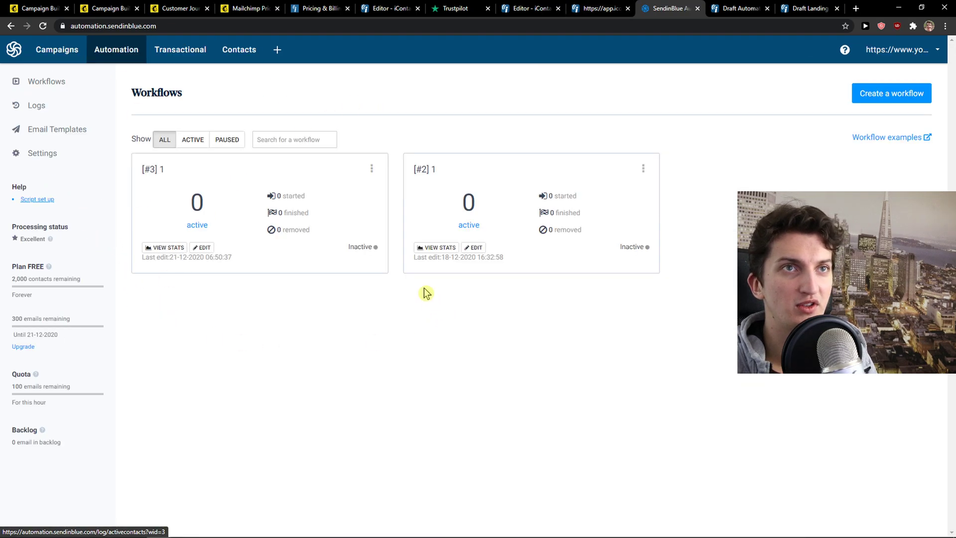
pyautogui.click(874, 87)
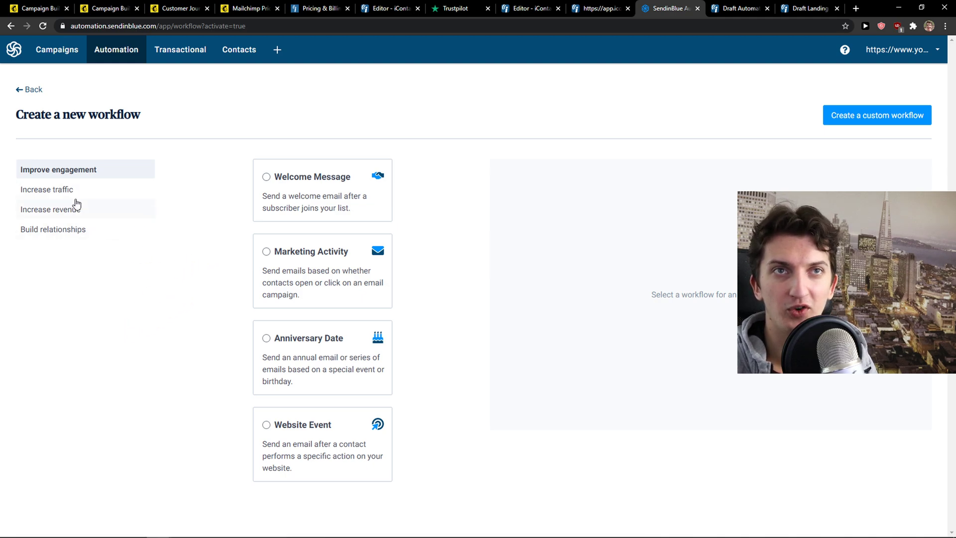
pyautogui.click(101, 211)
pyautogui.click(95, 231)
pyautogui.click(95, 182)
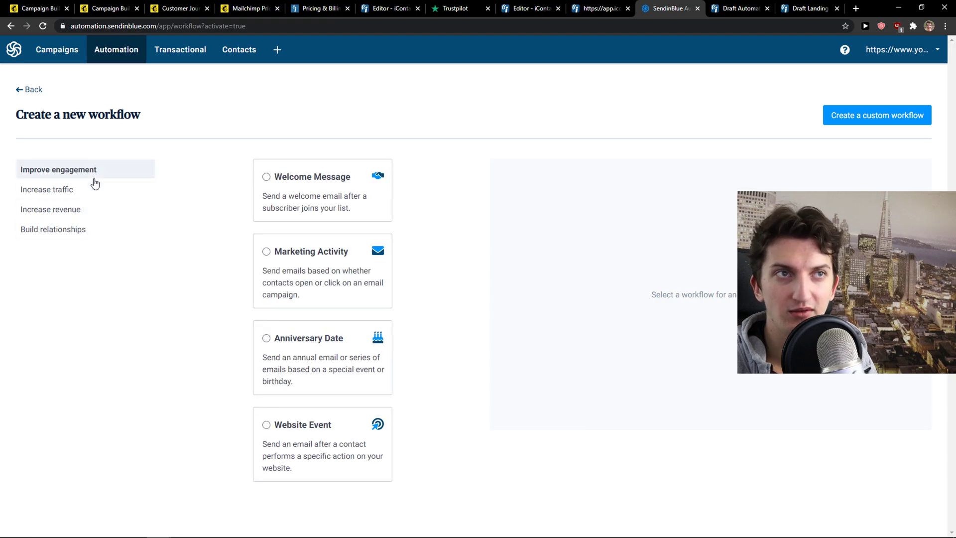
pyautogui.click(331, 196)
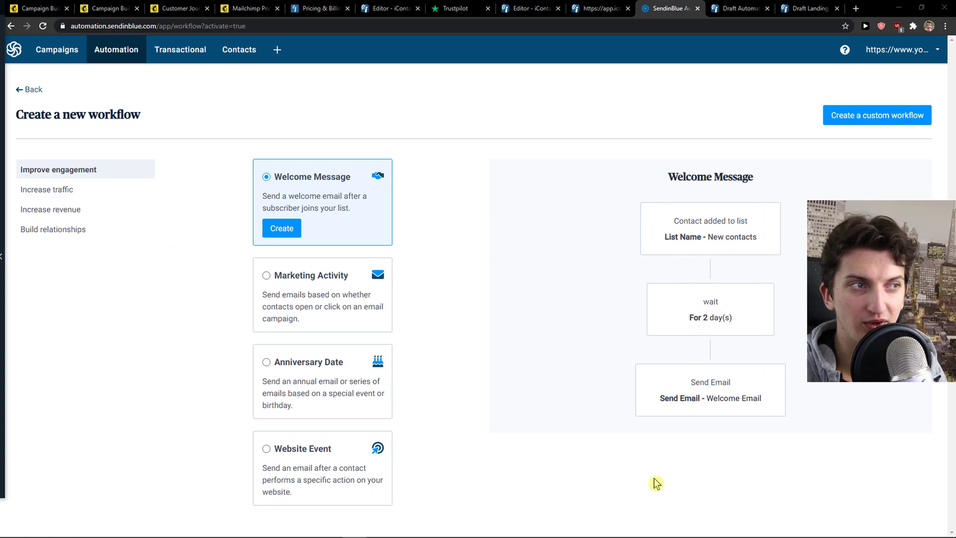
# Create the Welcome Message workflow instead of a custom one, then return to iContact's automation tab.
pyautogui.click(856, 121)
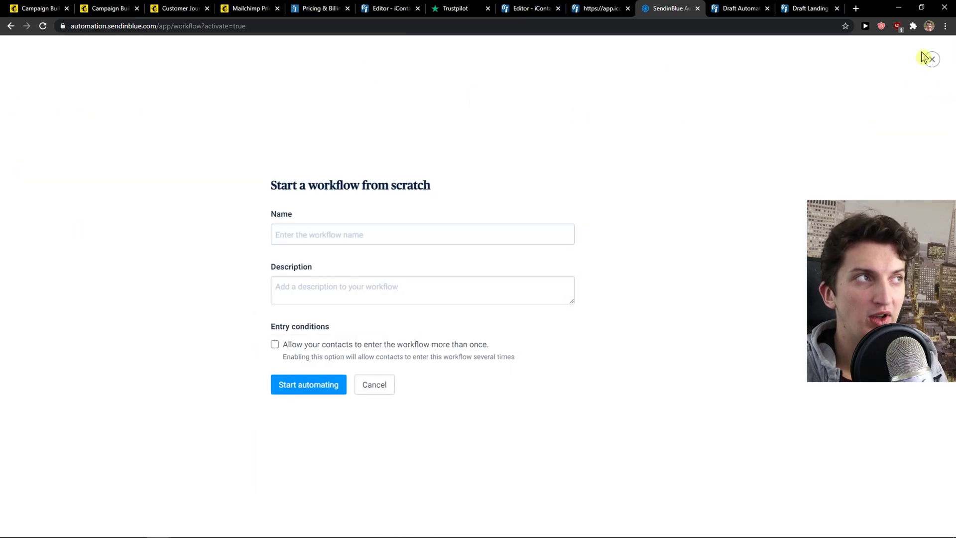
pyautogui.click(927, 58)
pyautogui.click(282, 229)
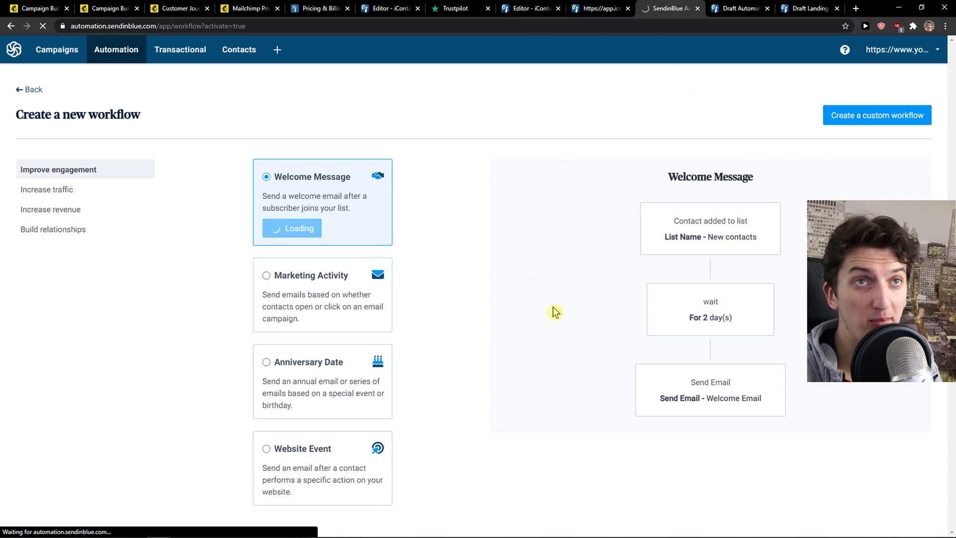
pyautogui.click(543, 7)
pyautogui.click(580, 6)
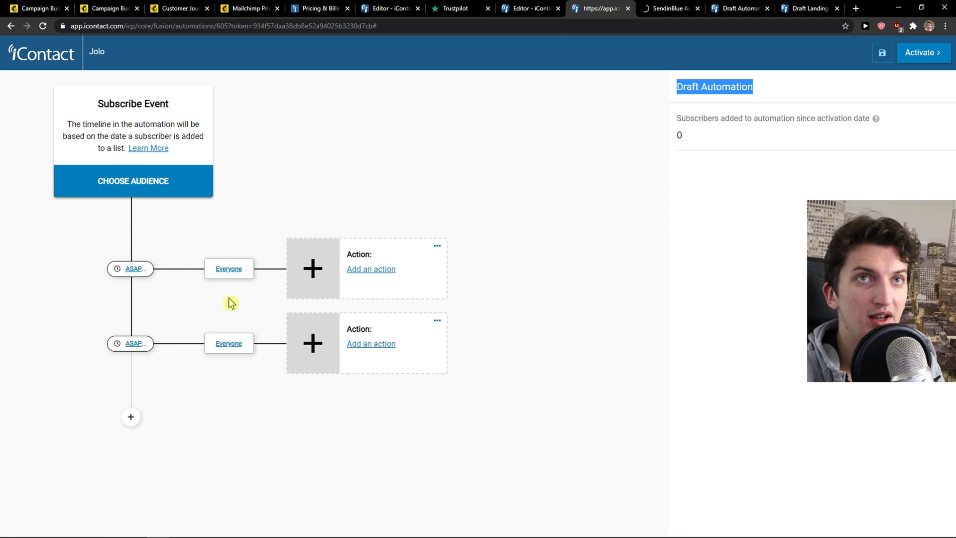
# Compare iContact's automation builder with Sendinblue's still-loading Welcome Message workflow.
pyautogui.click(656, 7)
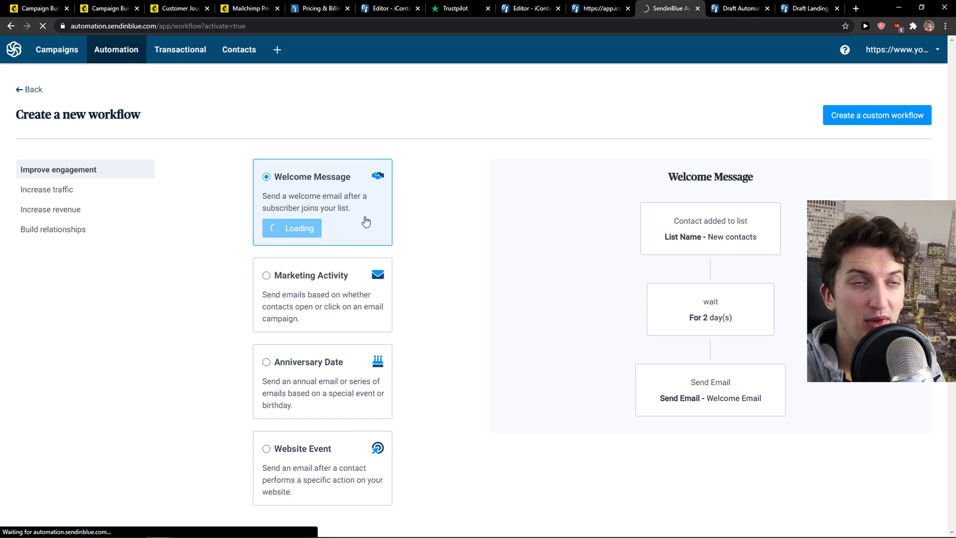
pyautogui.click(608, 7)
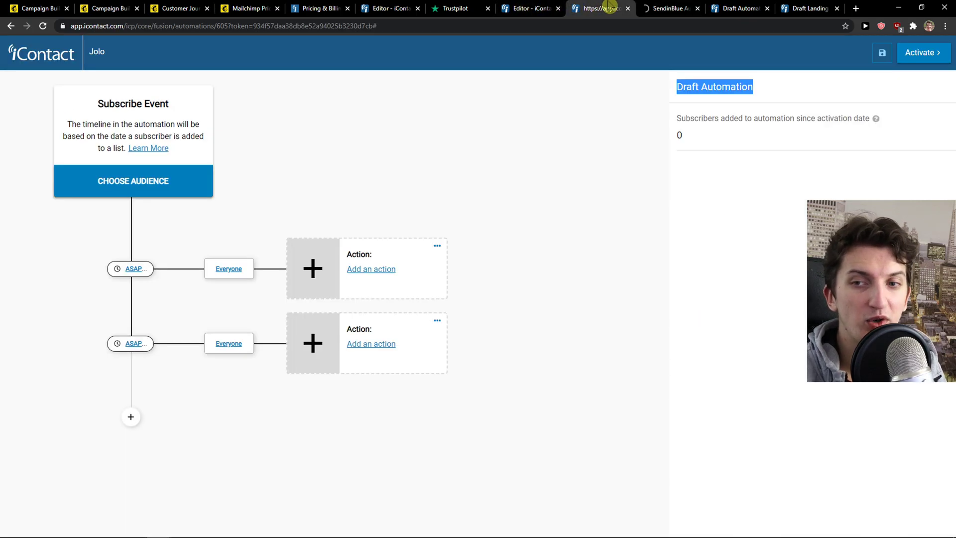
pyautogui.click(677, 7)
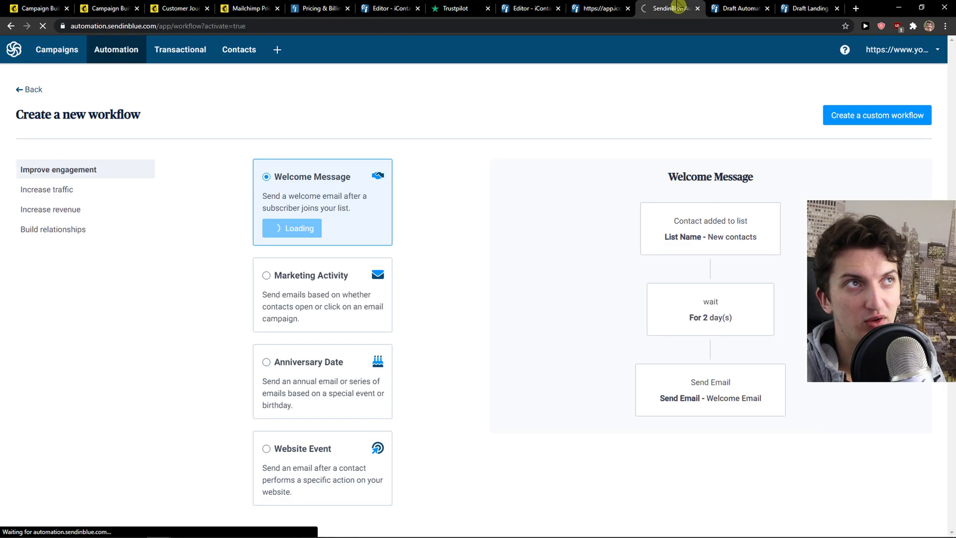
# Search Trustpilot for 'mailchimp' and open Mailchimp's reviews page, rated 1.7 from 268 reviews.
pyautogui.click(448, 8)
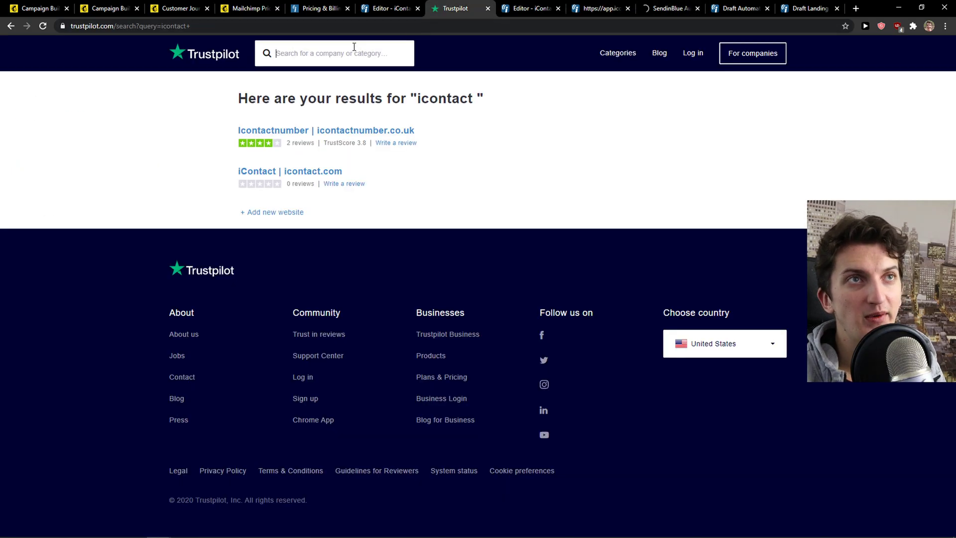
pyautogui.click(354, 46)
pyautogui.write('n')
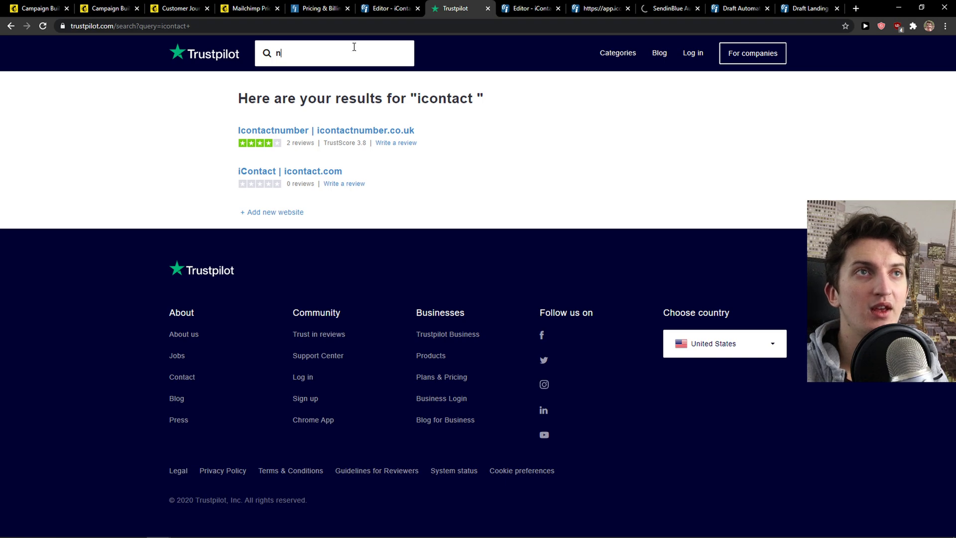
pyautogui.write('a')
pyautogui.press('BackSpace')
pyautogui.press('BackSpace')
pyautogui.write('mailchimp')
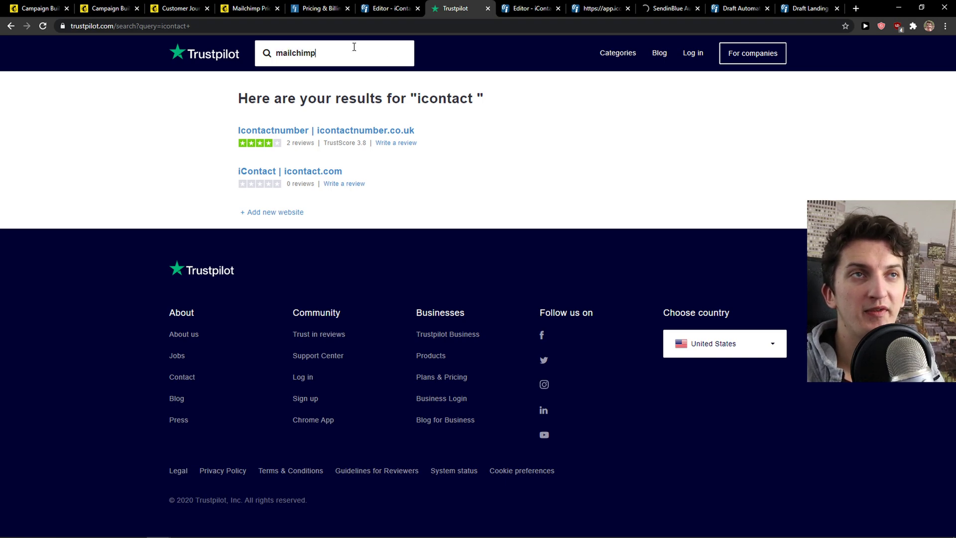
pyautogui.click(315, 87)
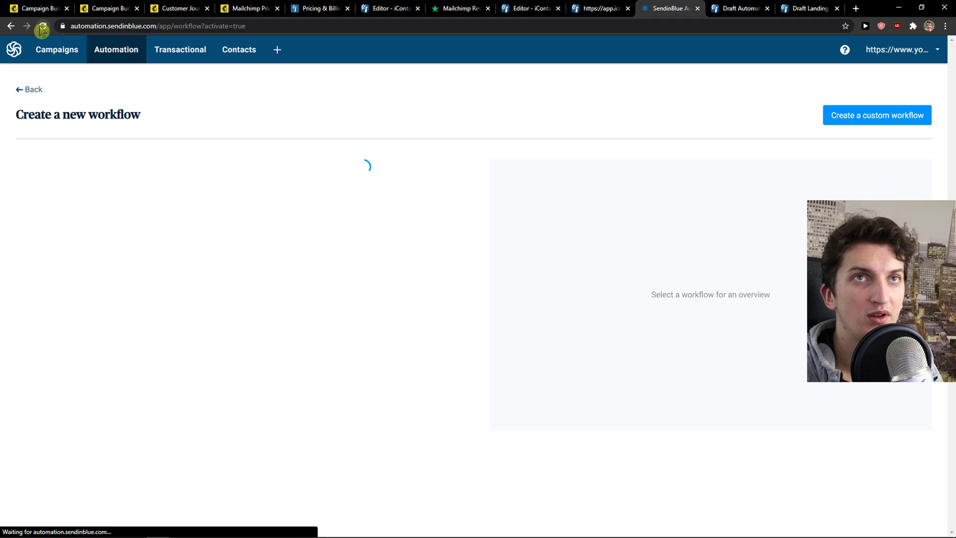
# Start a blank custom workflow in Sendinblue, briefly glancing at Mailchimp's Trustpilot reviews.
pyautogui.click(378, 212)
pyautogui.click(875, 125)
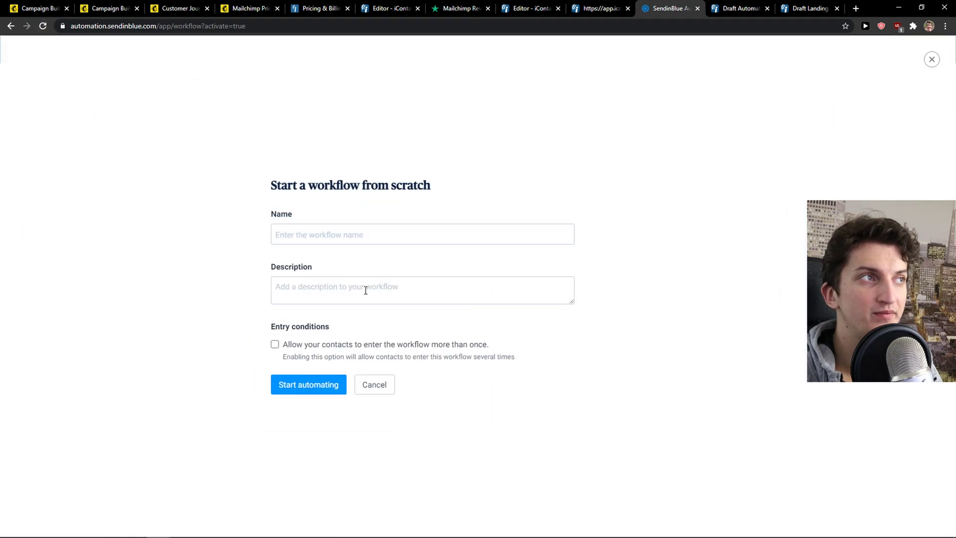
pyautogui.click(363, 228)
pyautogui.click(393, 290)
pyautogui.click(309, 387)
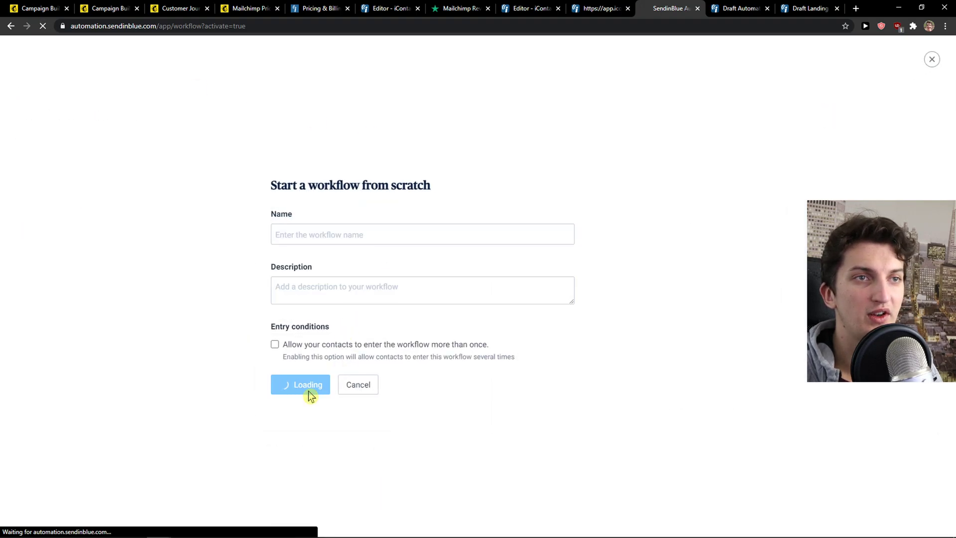
pyautogui.click(451, 8)
pyautogui.scroll(-2, 647, 297)
pyautogui.click(670, 8)
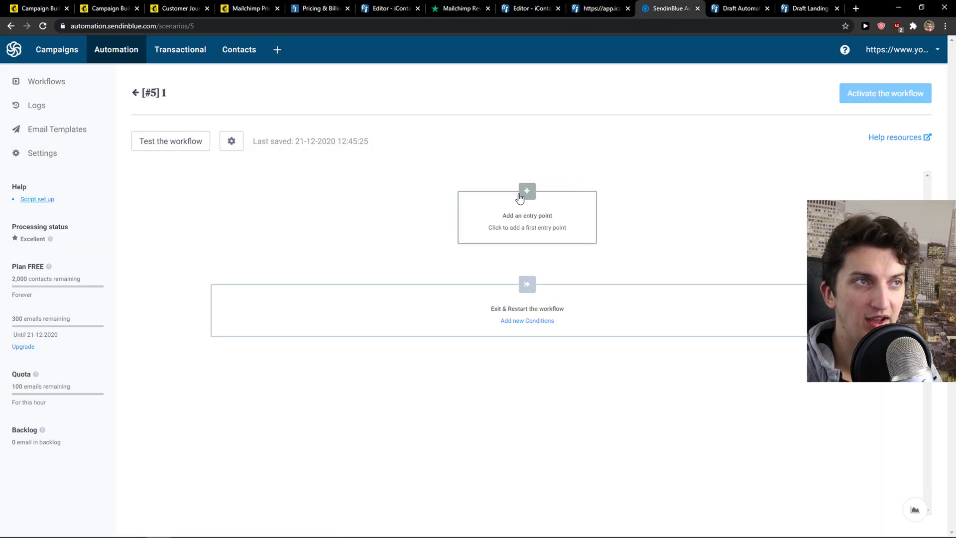
# Add an 'Opened Campaign – All Campaigns' Email Marketing Activity entry point and view the available next steps.
pyautogui.click(520, 197)
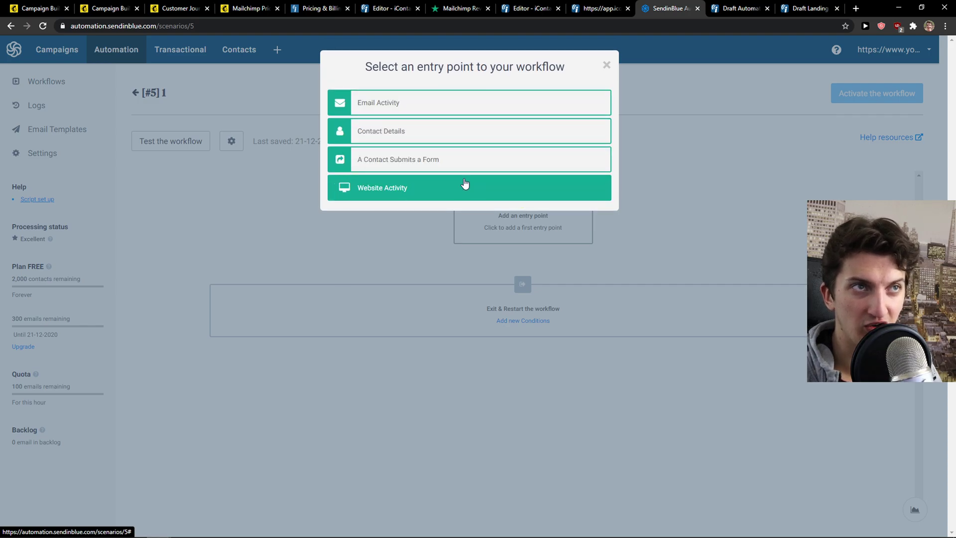
pyautogui.click(495, 102)
pyautogui.click(472, 131)
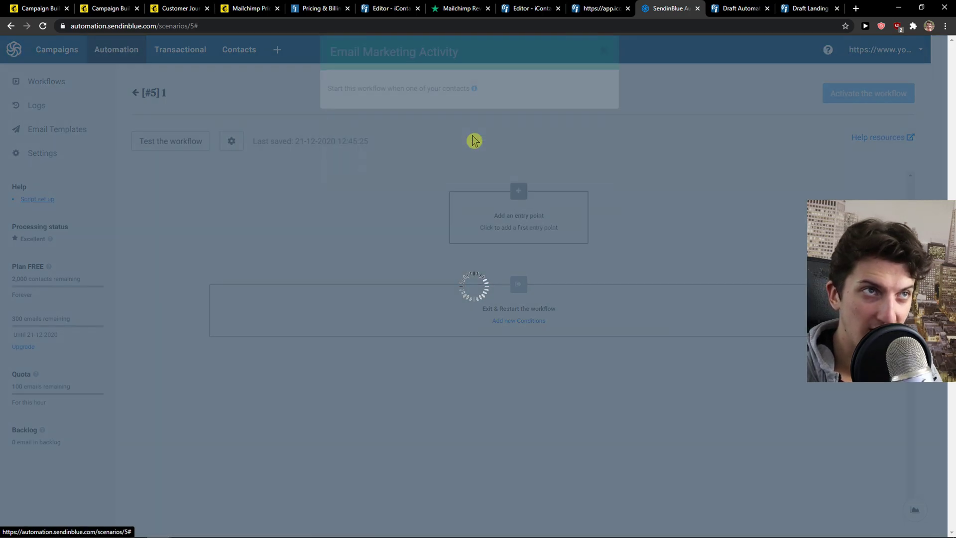
pyautogui.click(585, 277)
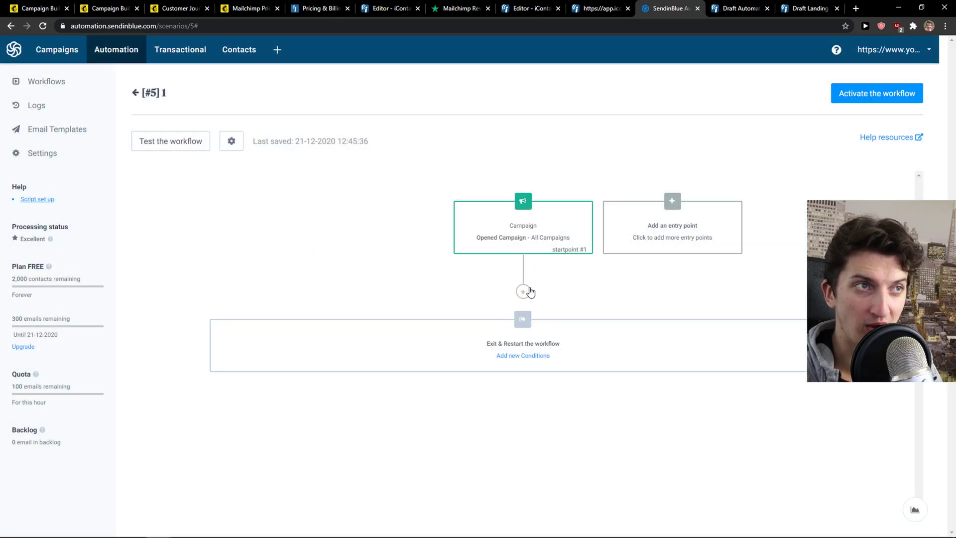
pyautogui.click(523, 292)
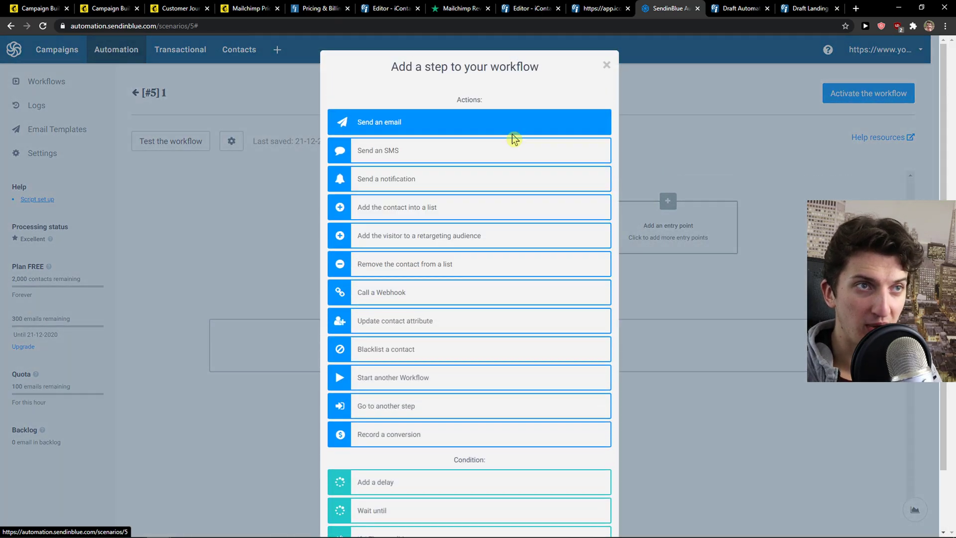
pyautogui.scroll(-1, 502, 132)
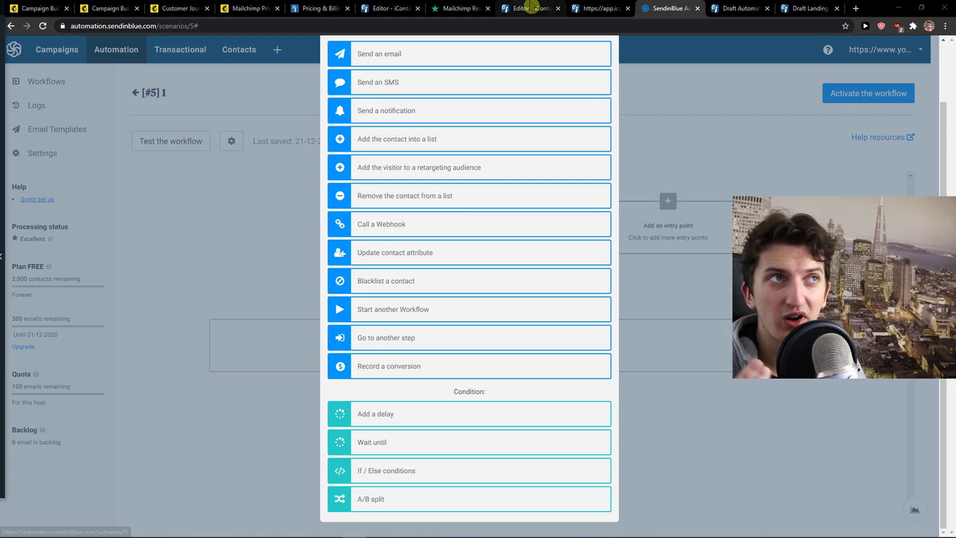
pyautogui.scroll(1, 453, 109)
pyautogui.scroll(-2, 441, 105)
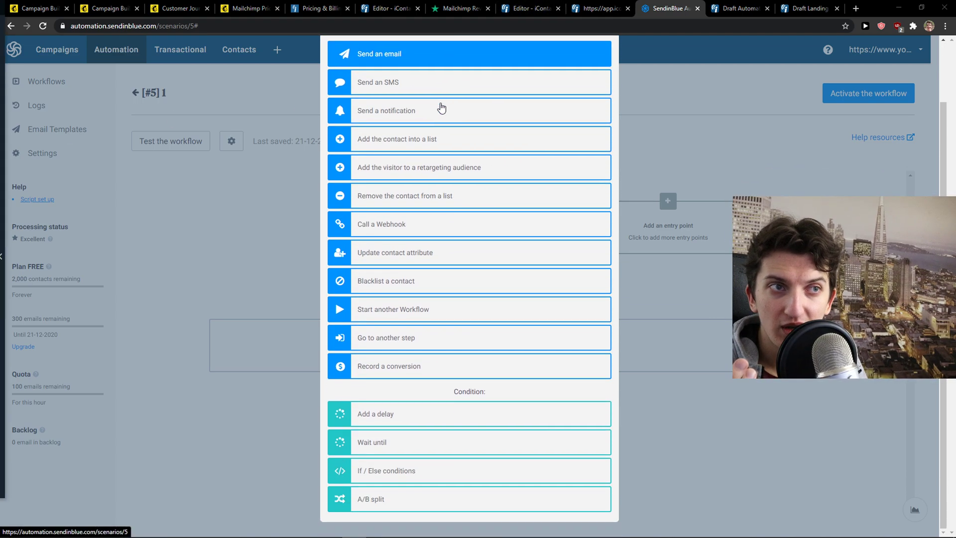
pyautogui.click(37, 6)
# Review Mailchimp's draft journey: birthday trigger, 1-week delay, then an email step.
pyautogui.click(126, 7)
pyautogui.click(177, 7)
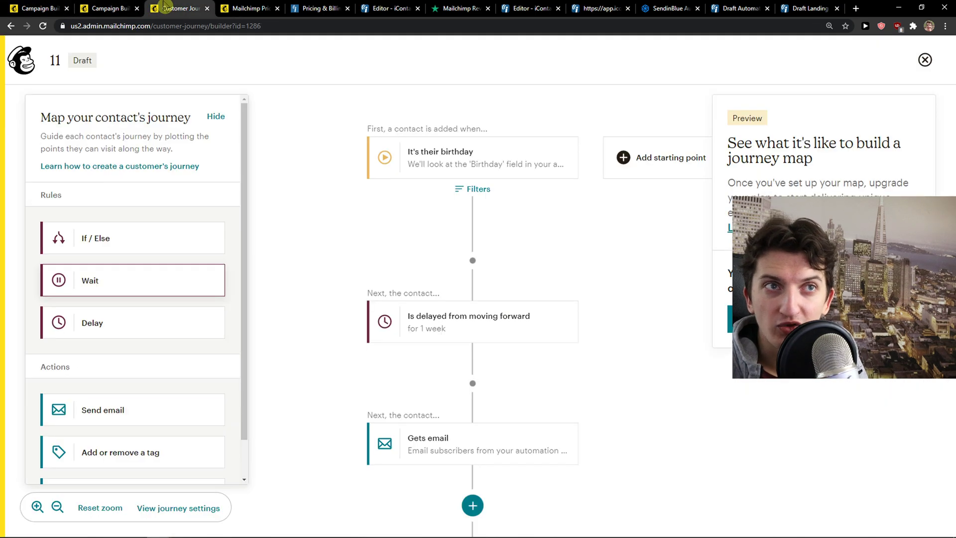
pyautogui.scroll(-1, 147, 455)
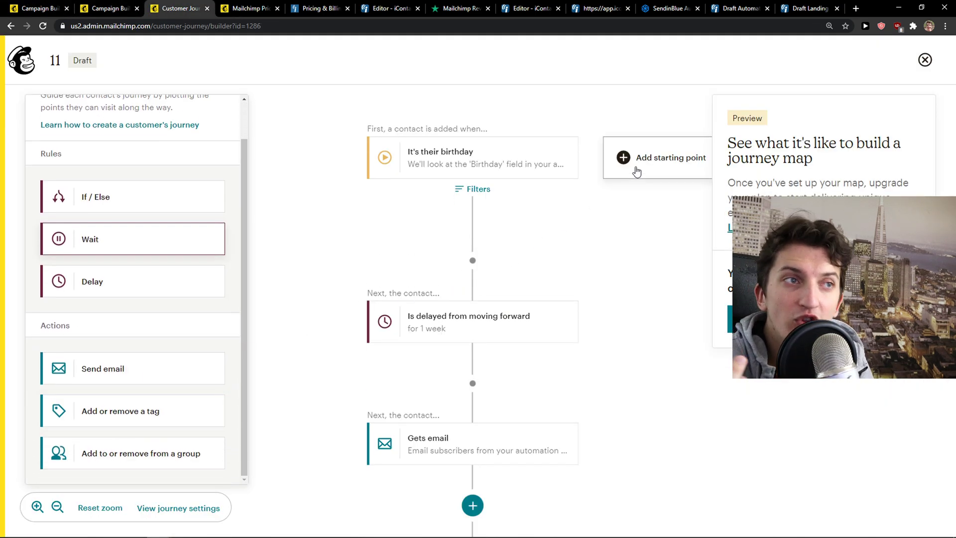